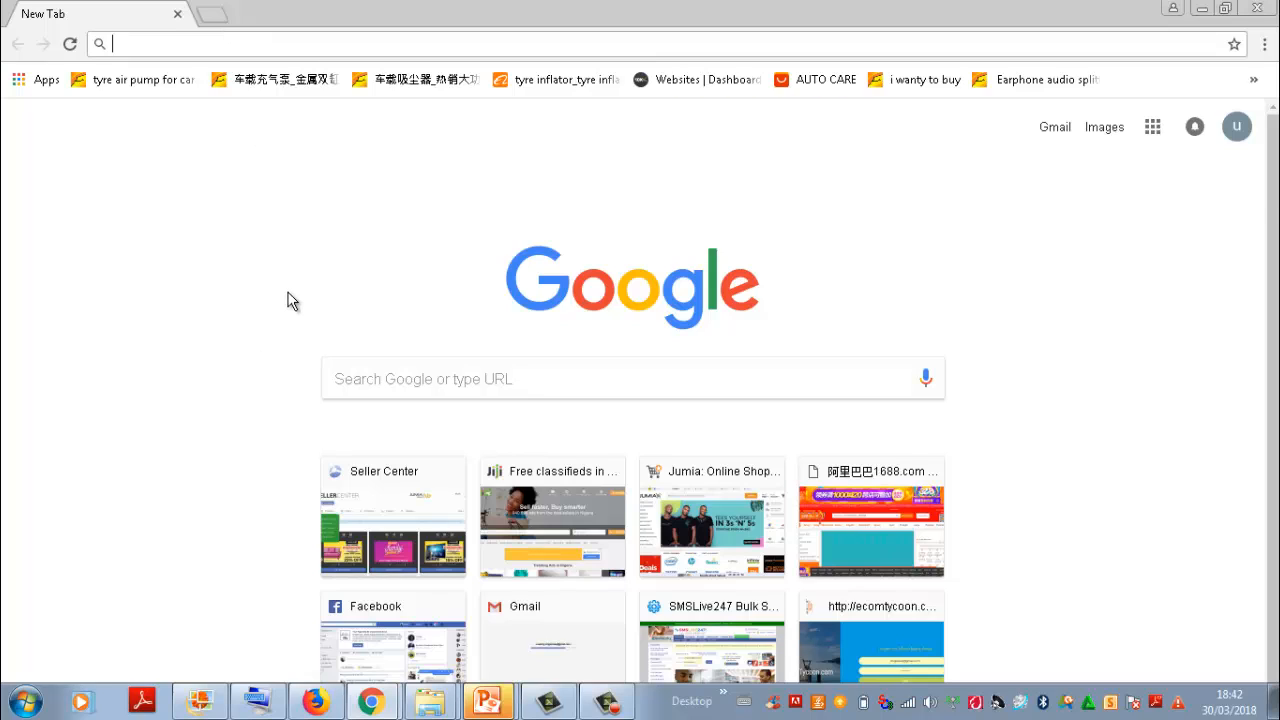
Step: Open the Google Forms home page at google.com/forms
text(googl)
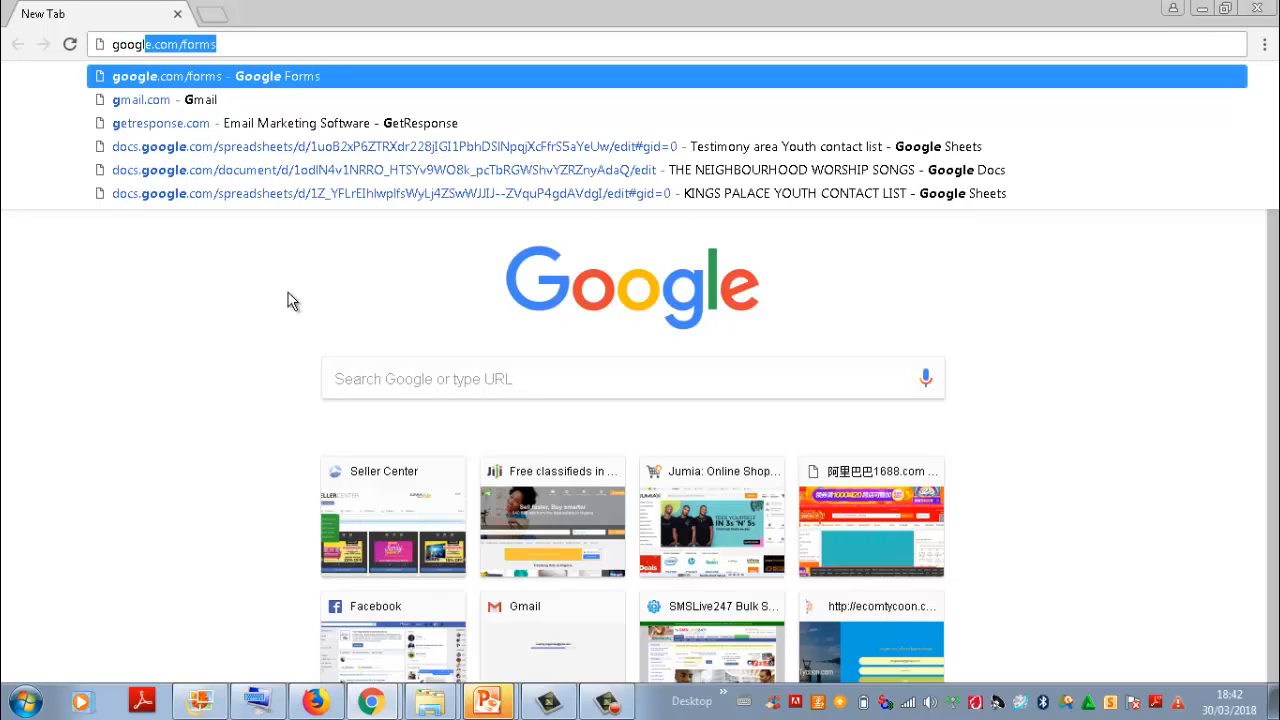
text(e.com)
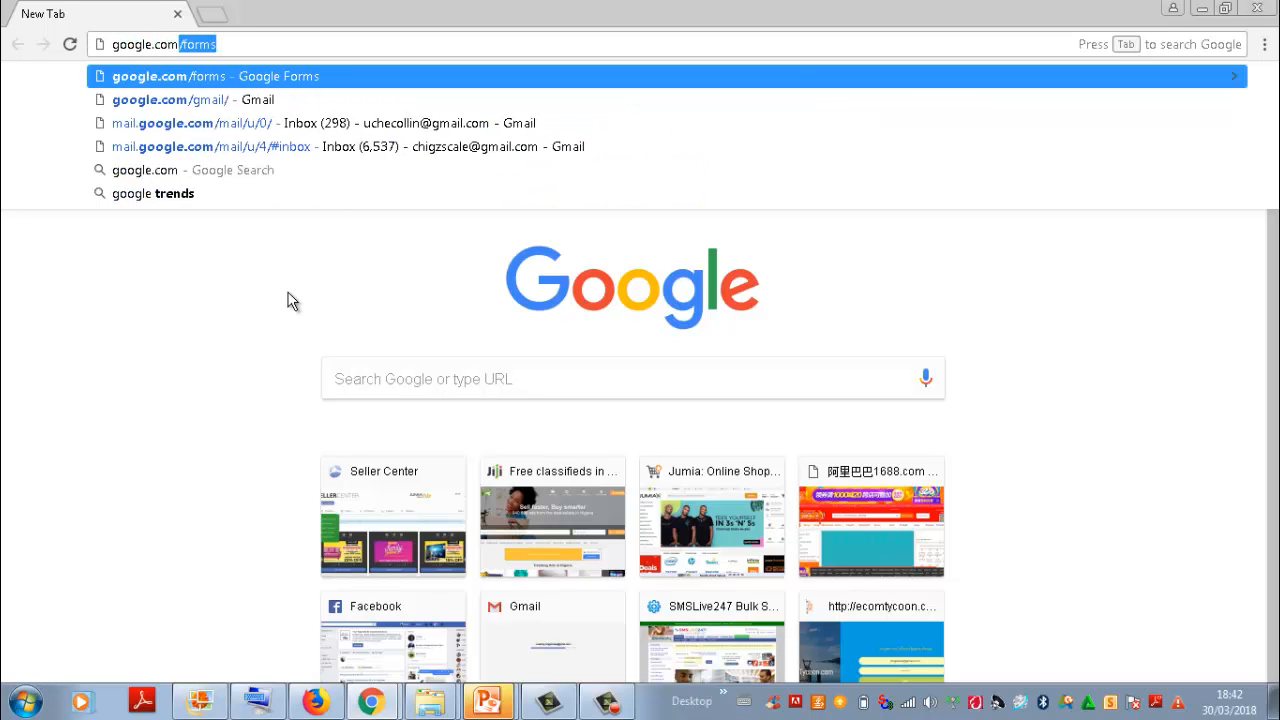
text(/form)
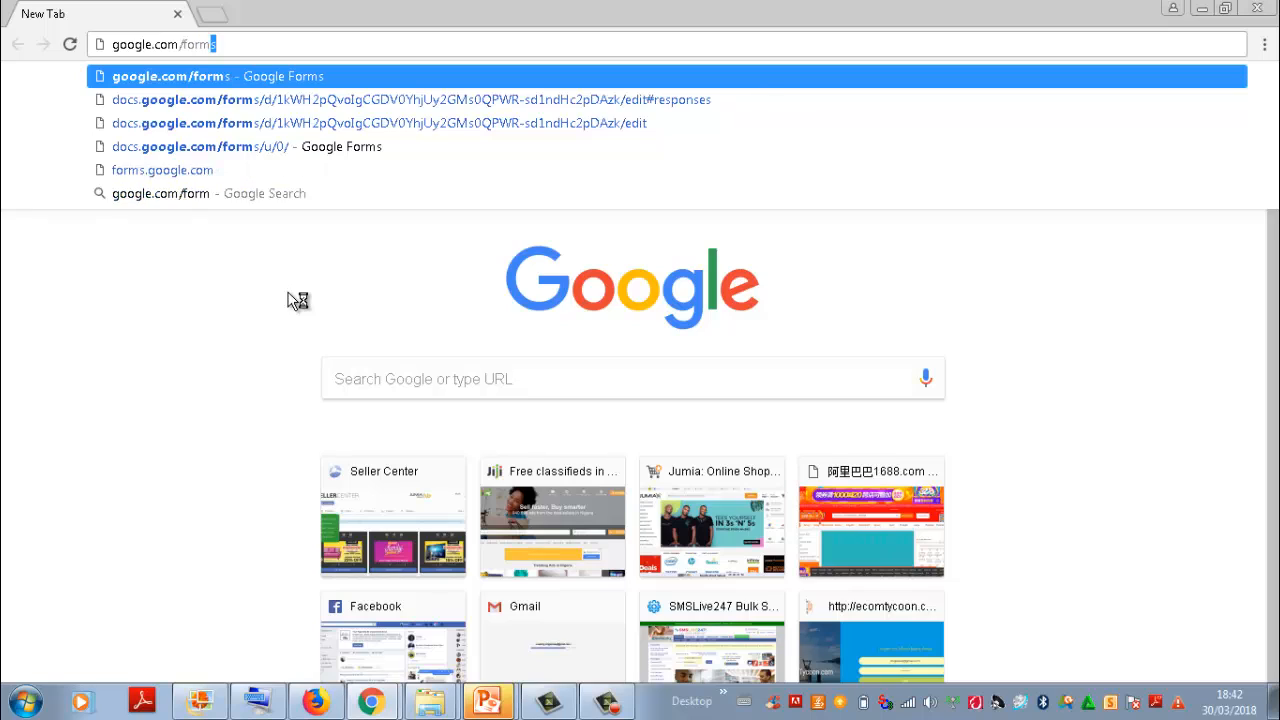
key(Return)
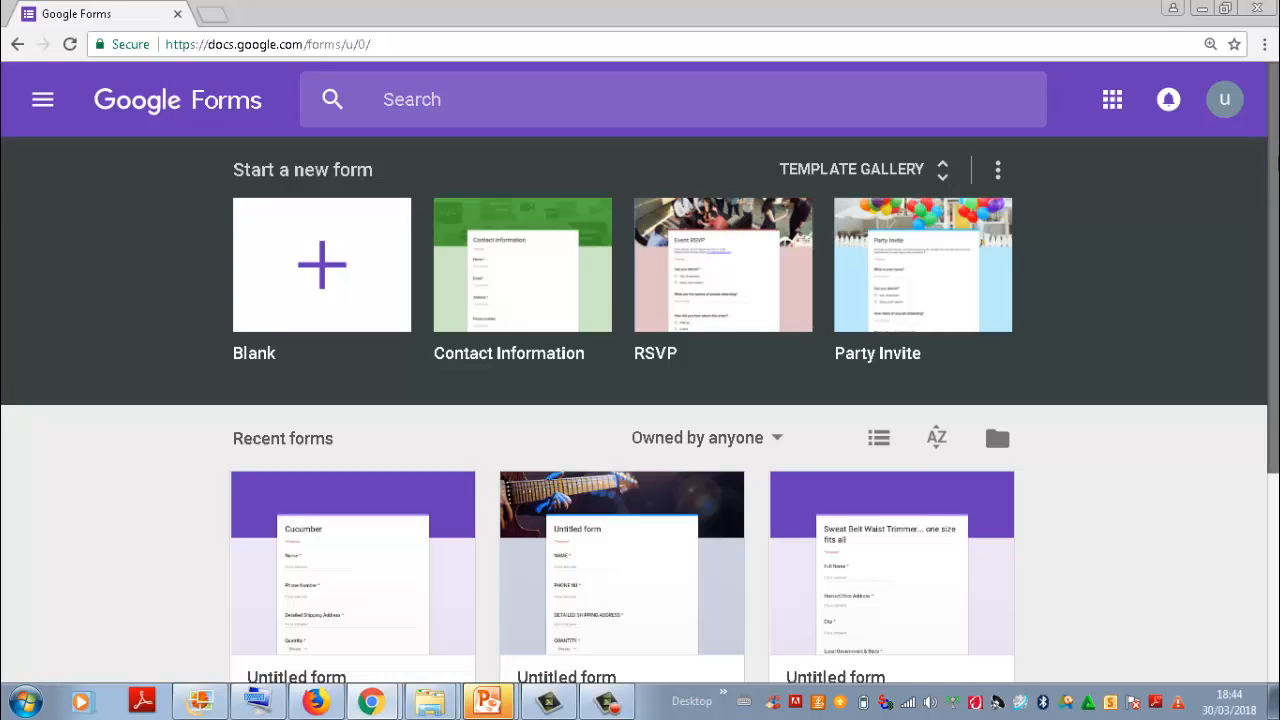
mouse_move(1275, 142)
mouse_down()
mouse_move(1275, 288)
mouse_move(1275, 142)
mouse_up()
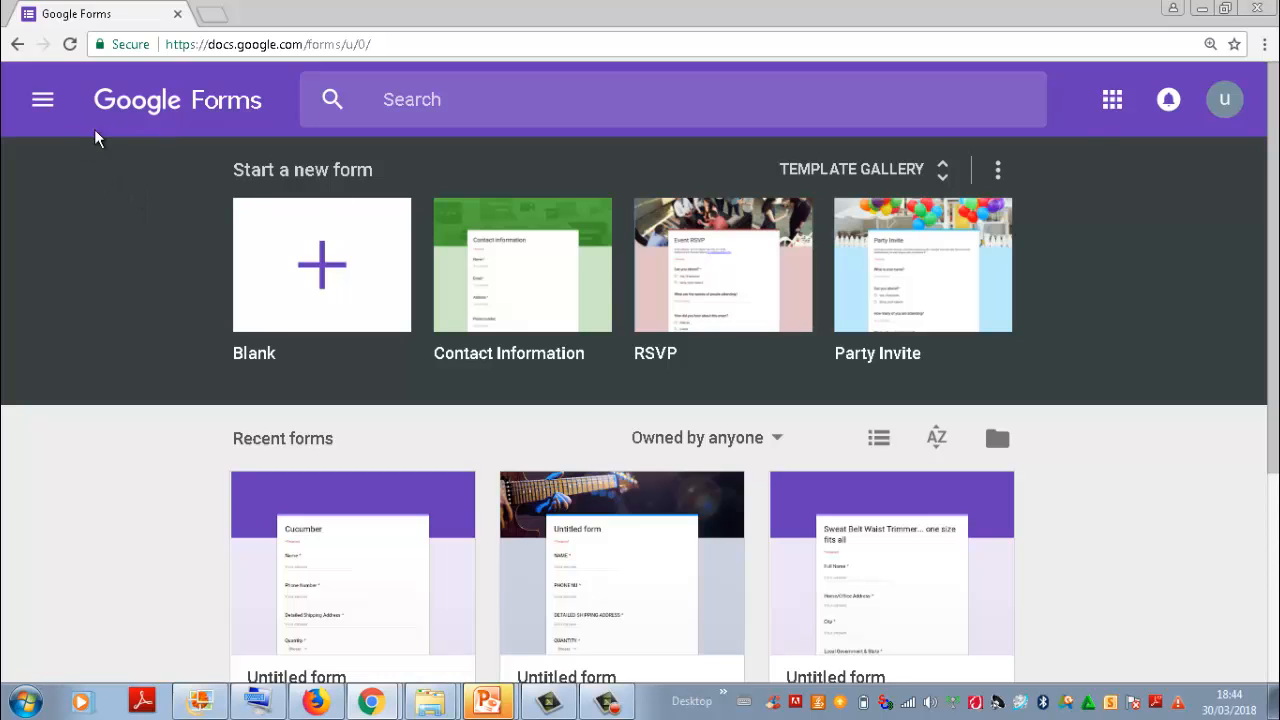
click(46, 102)
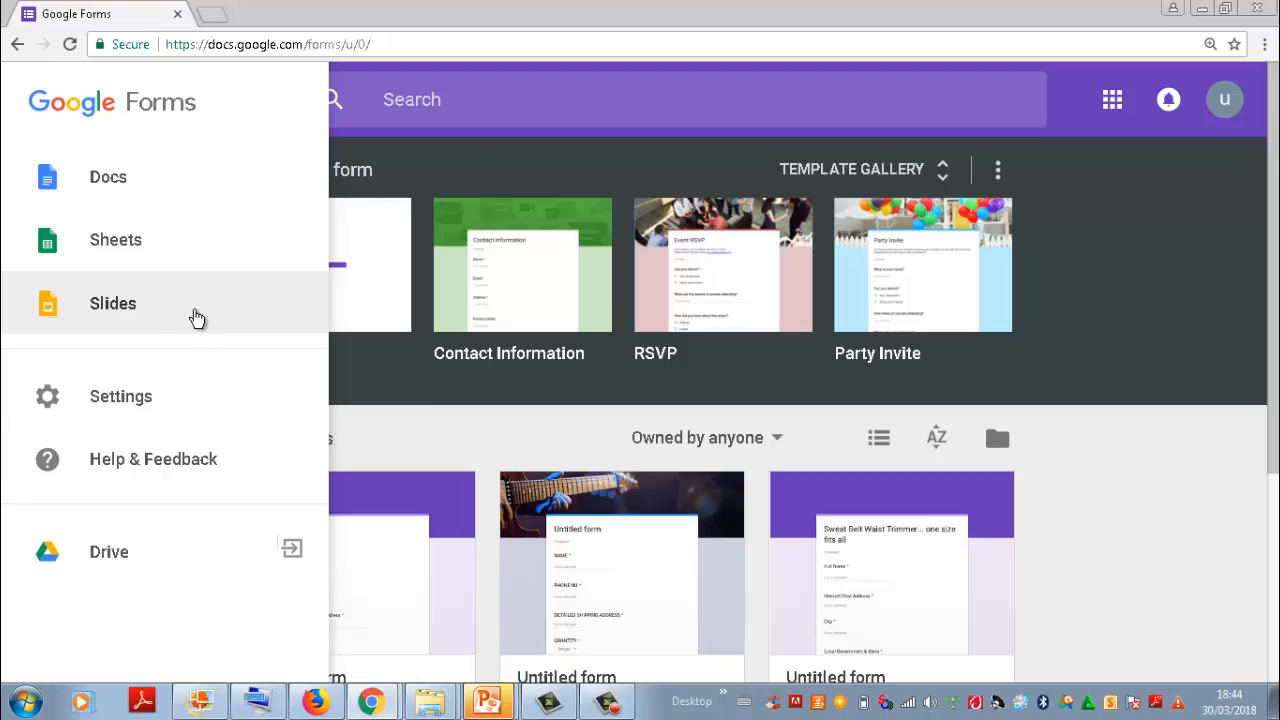
click(503, 175)
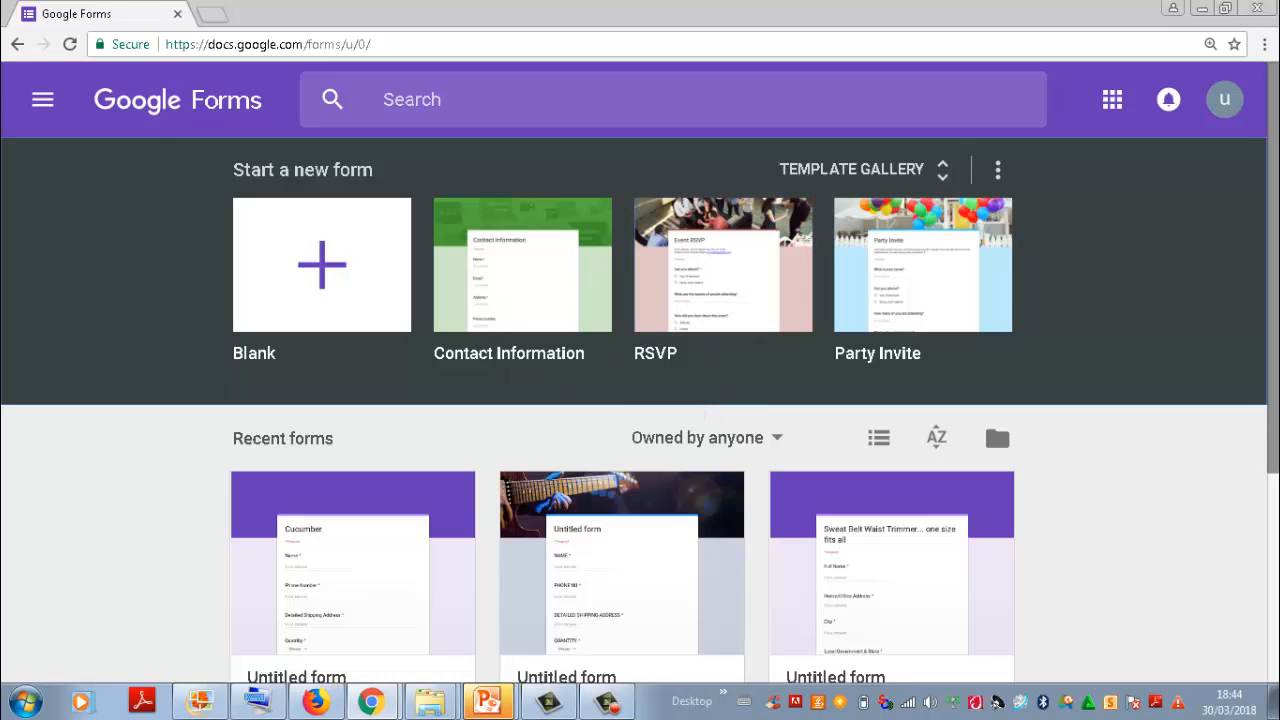
scroll(640, 373, down, 1)
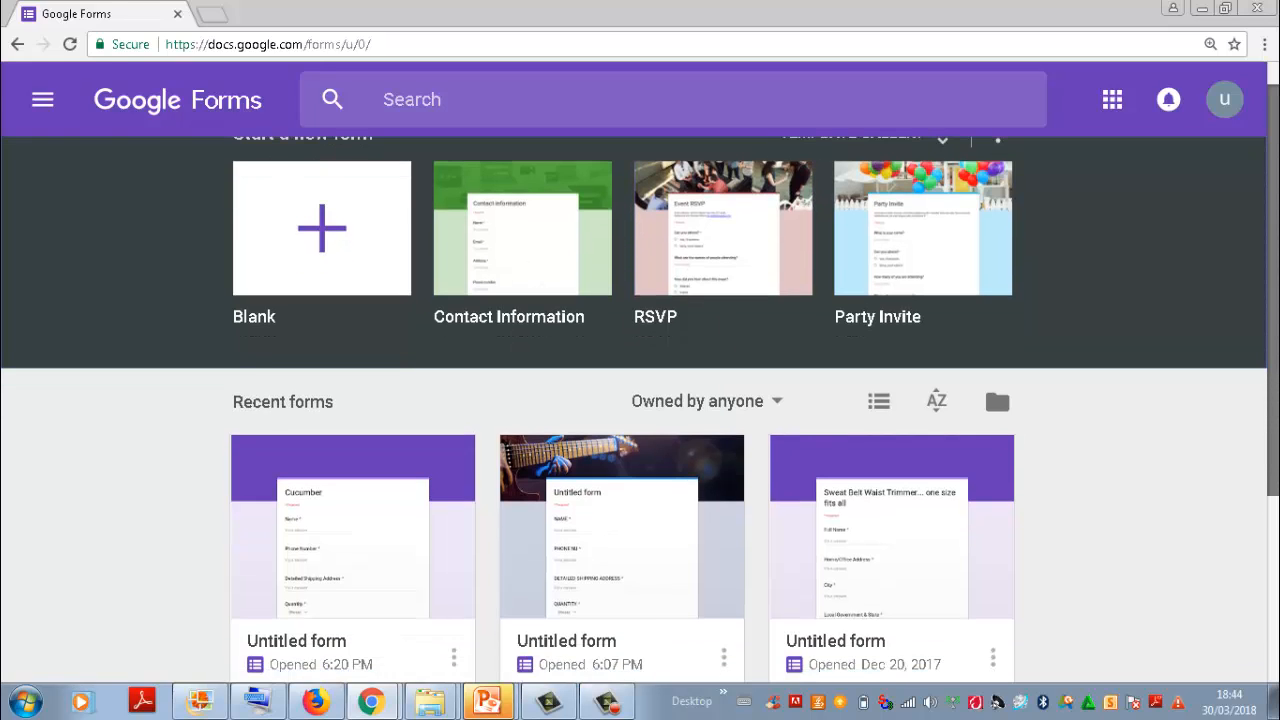
scroll(994, 376, up, 1)
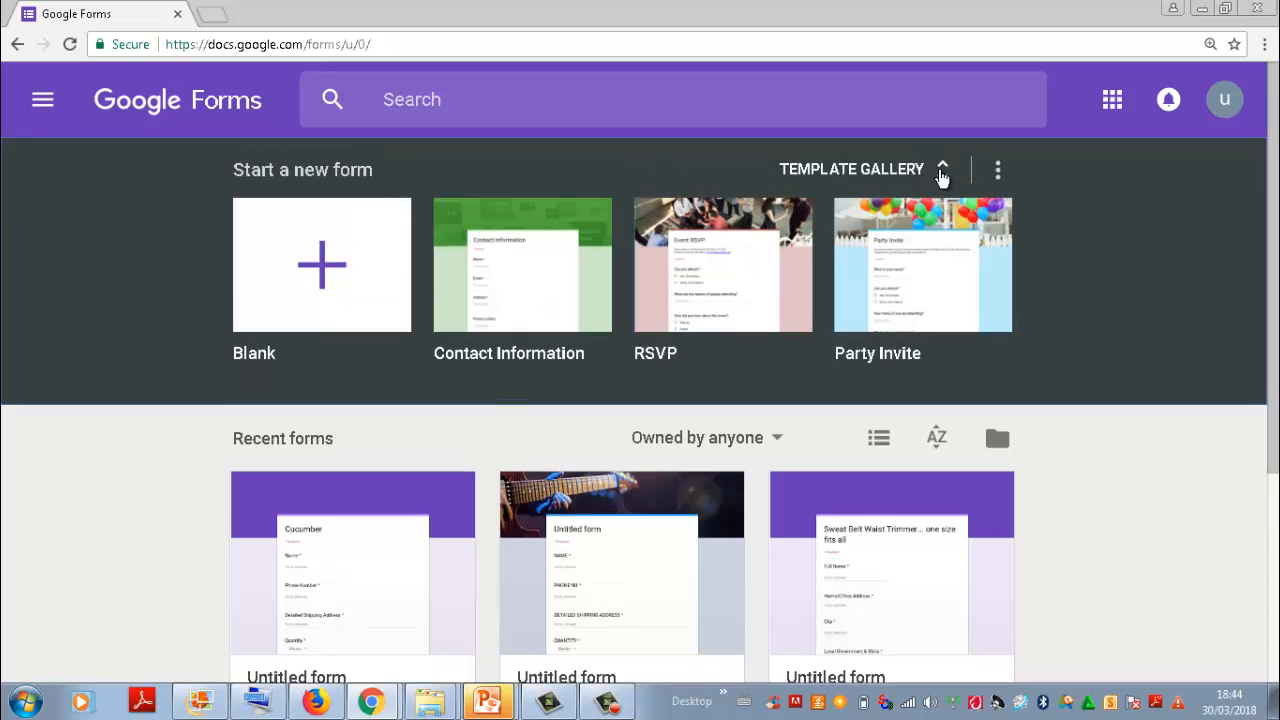
Step: Open the template gallery and look through the Personal and Work form templates
click(941, 174)
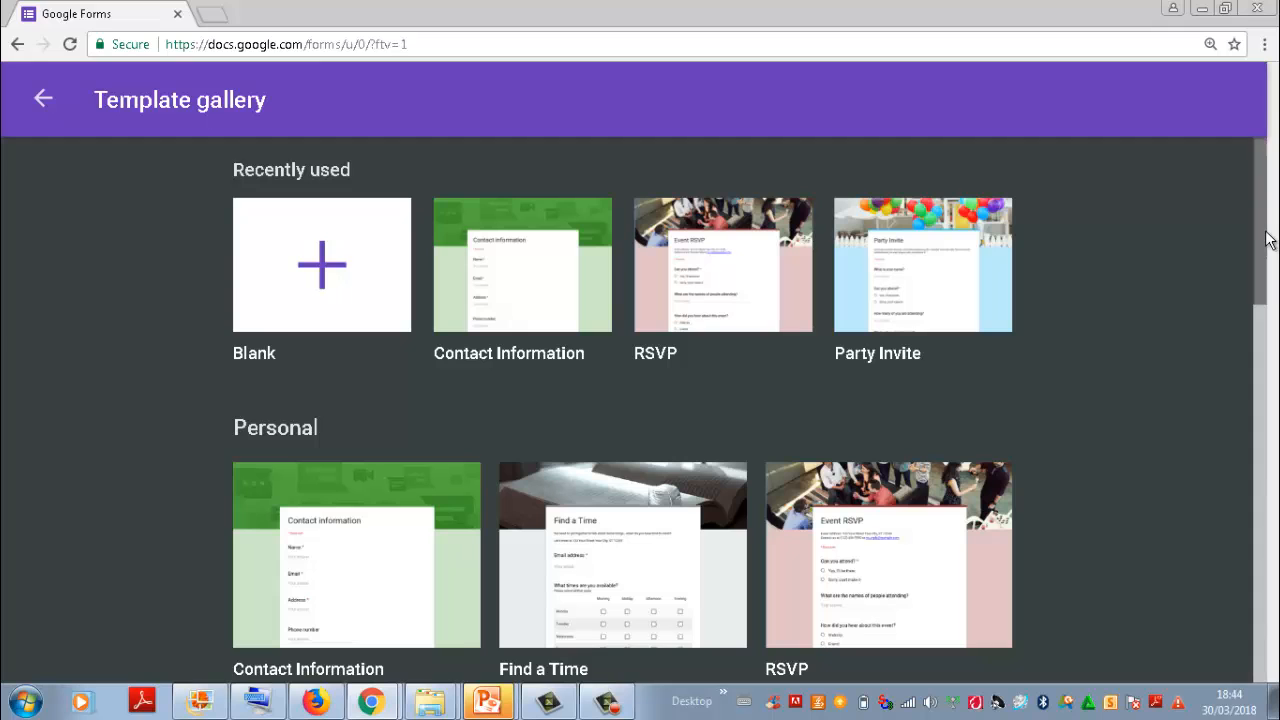
drag(1257, 240, 1244, 203)
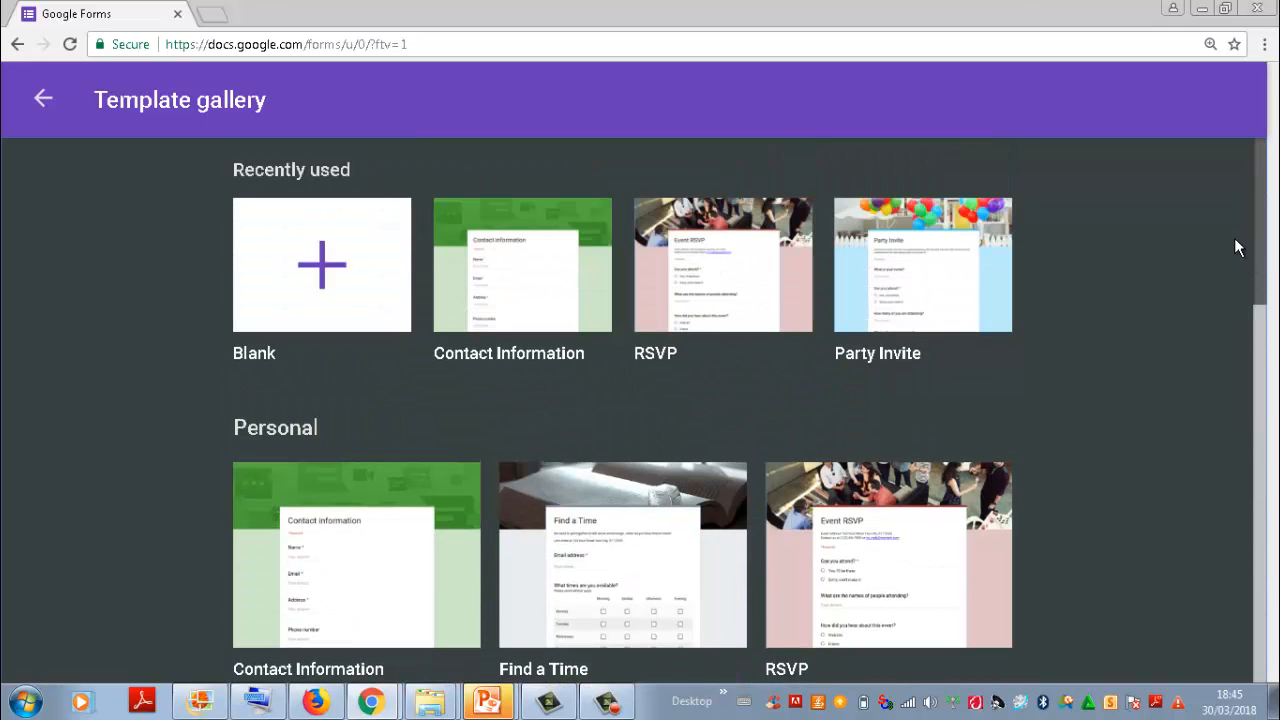
scroll(1233, 271, down, 2)
scroll(1234, 265, up, 2)
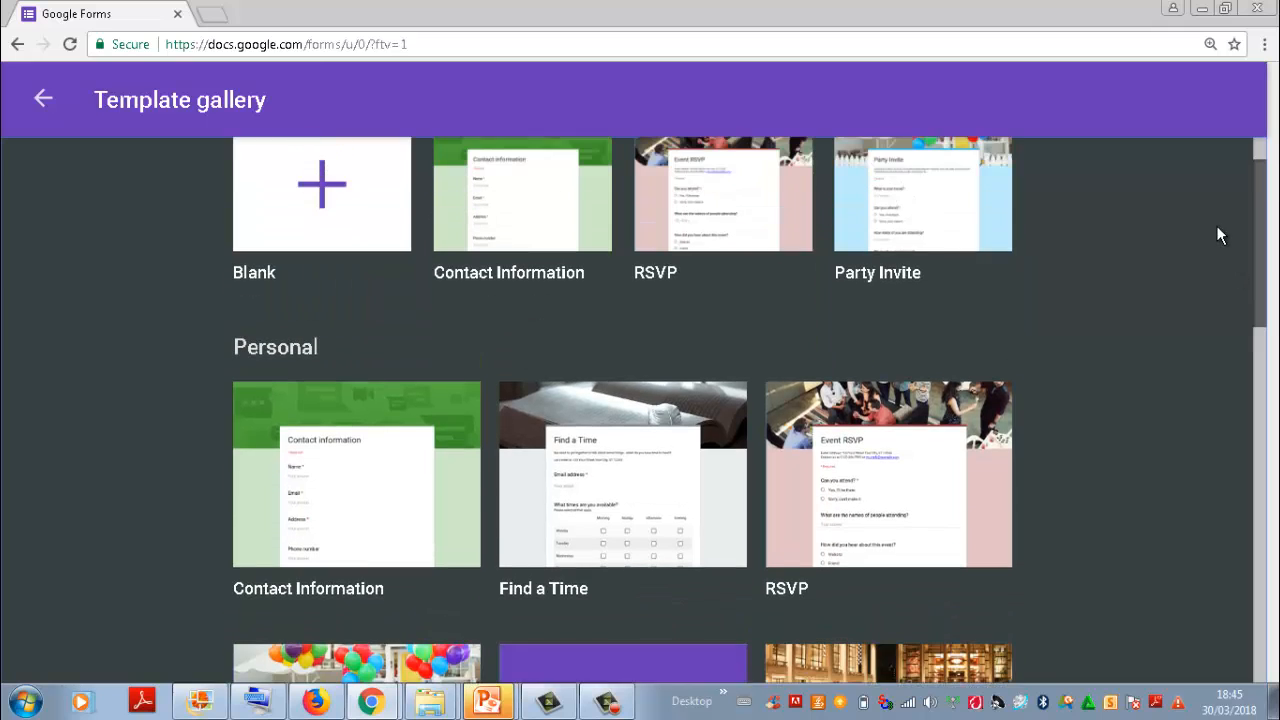
scroll(1216, 241, down, 2)
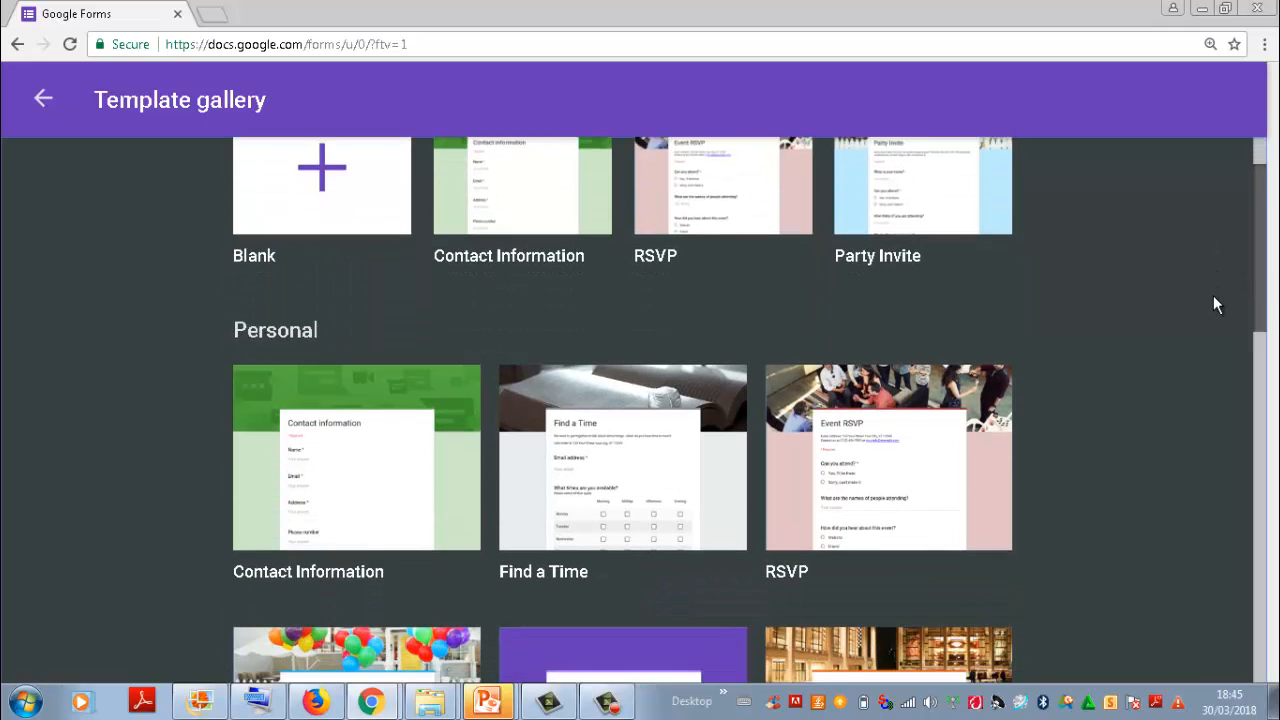
scroll(1216, 293, down, 2)
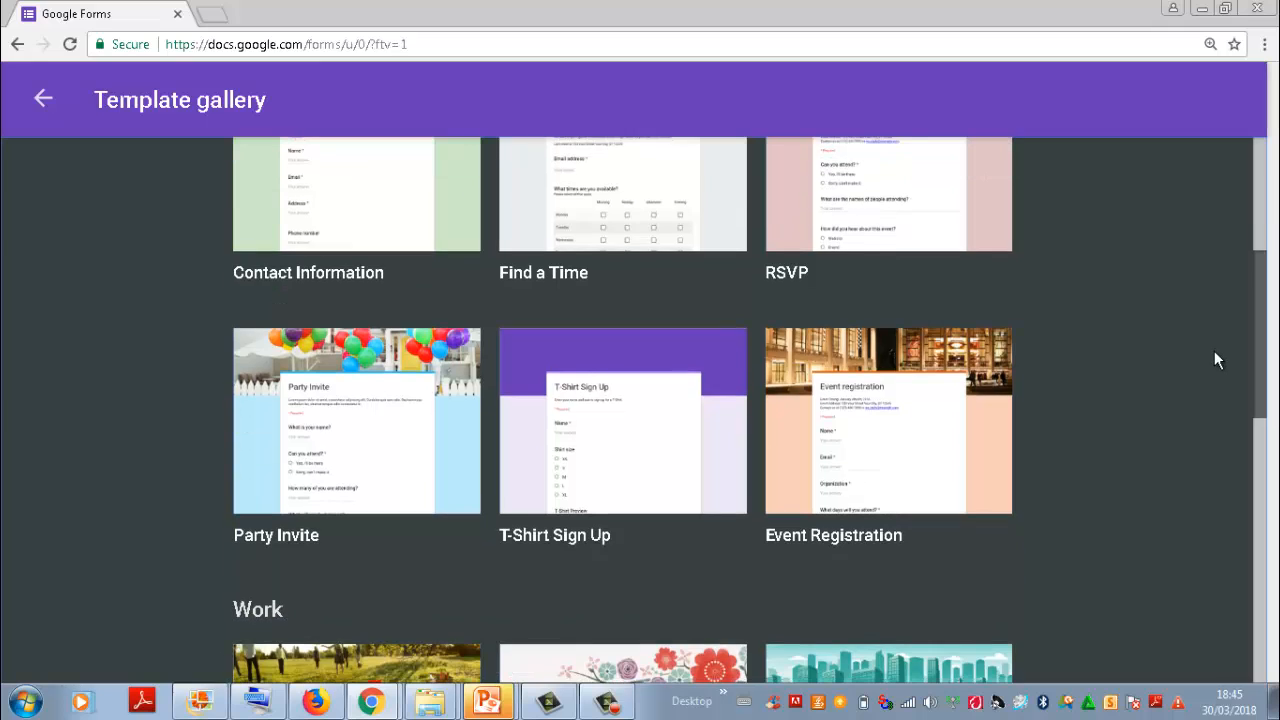
scroll(1216, 360, down, 1)
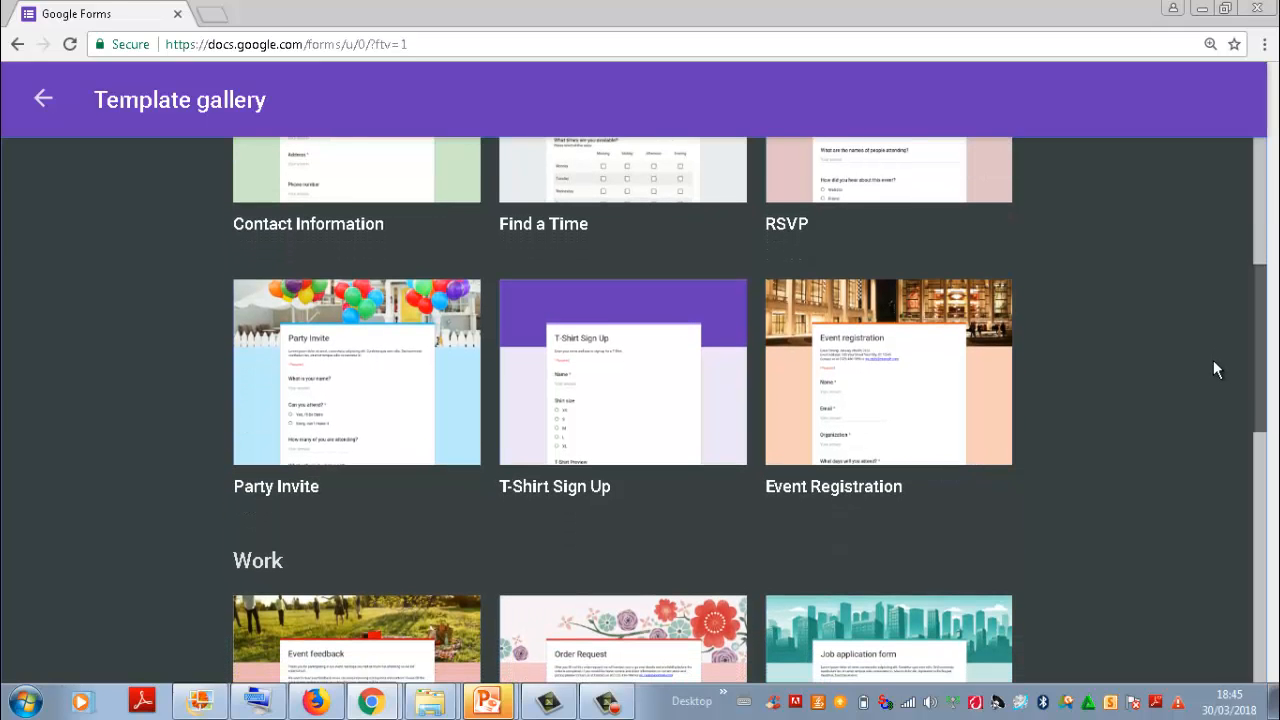
scroll(1213, 380, down, 2)
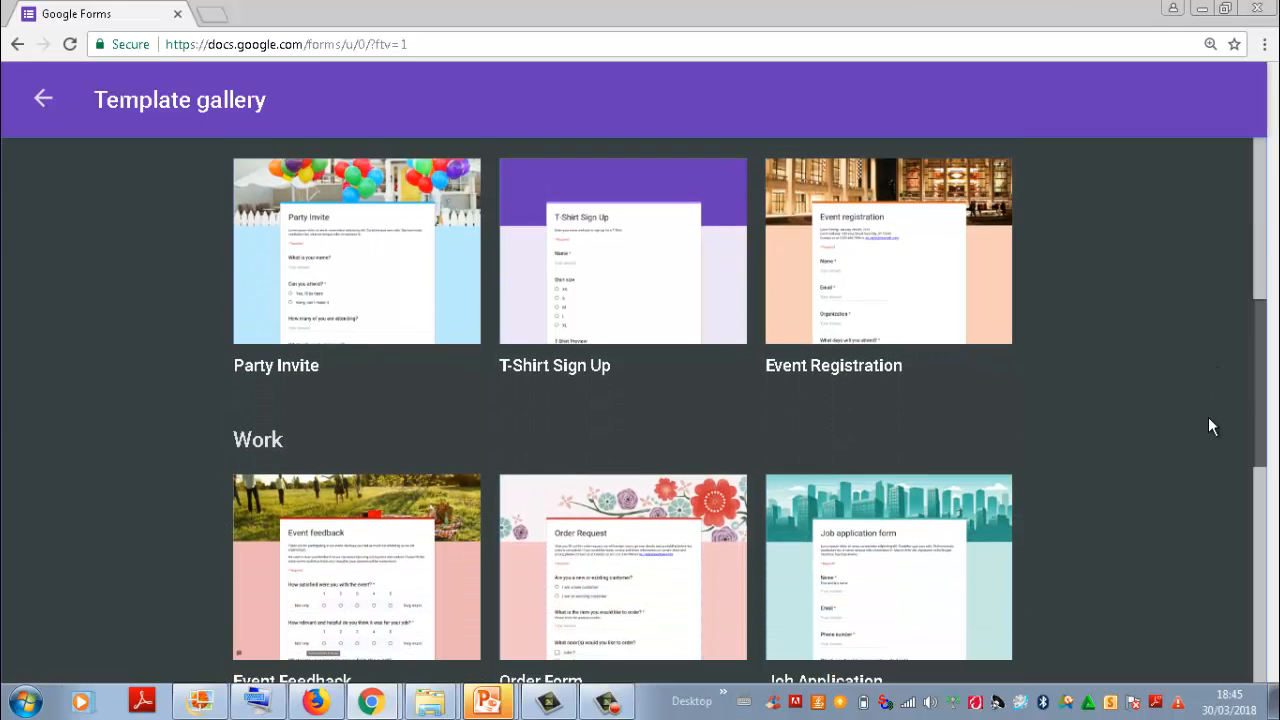
scroll(1207, 441, down, 2)
scroll(1207, 446, down, 1)
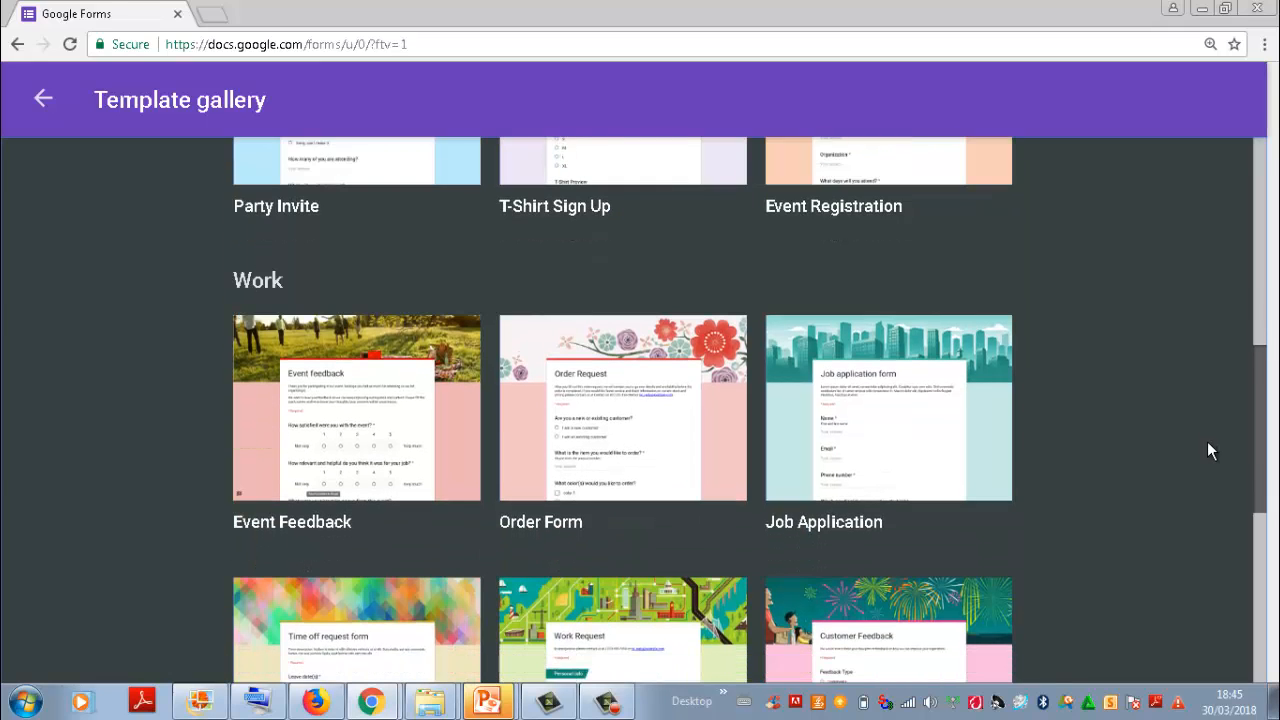
scroll(1189, 260, up, 8)
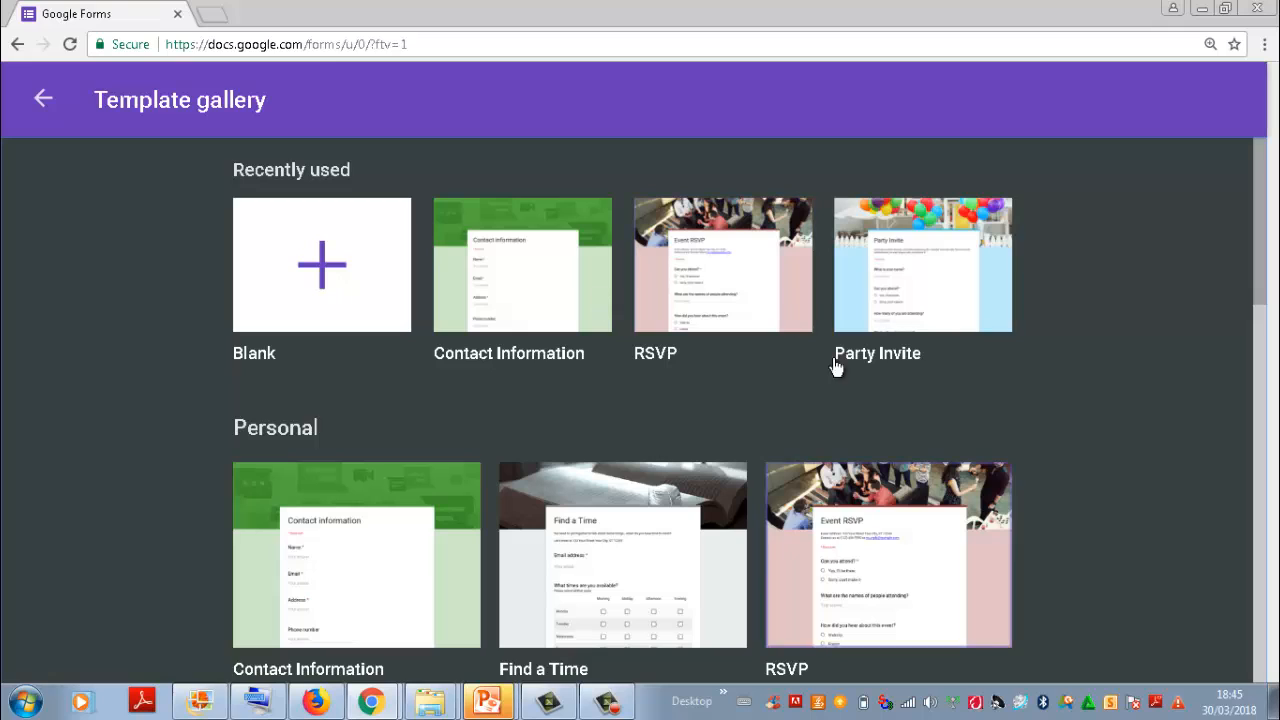
Step: Leave the template gallery and create a new blank form
click(41, 106)
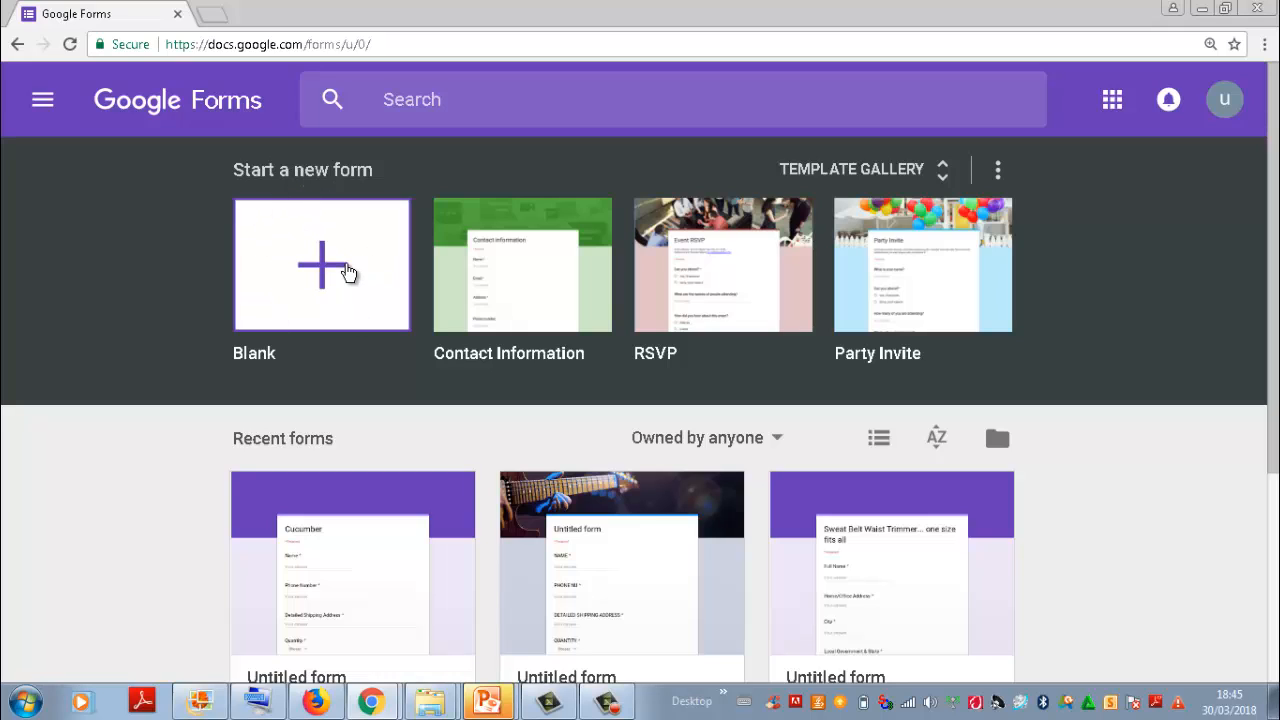
click(347, 272)
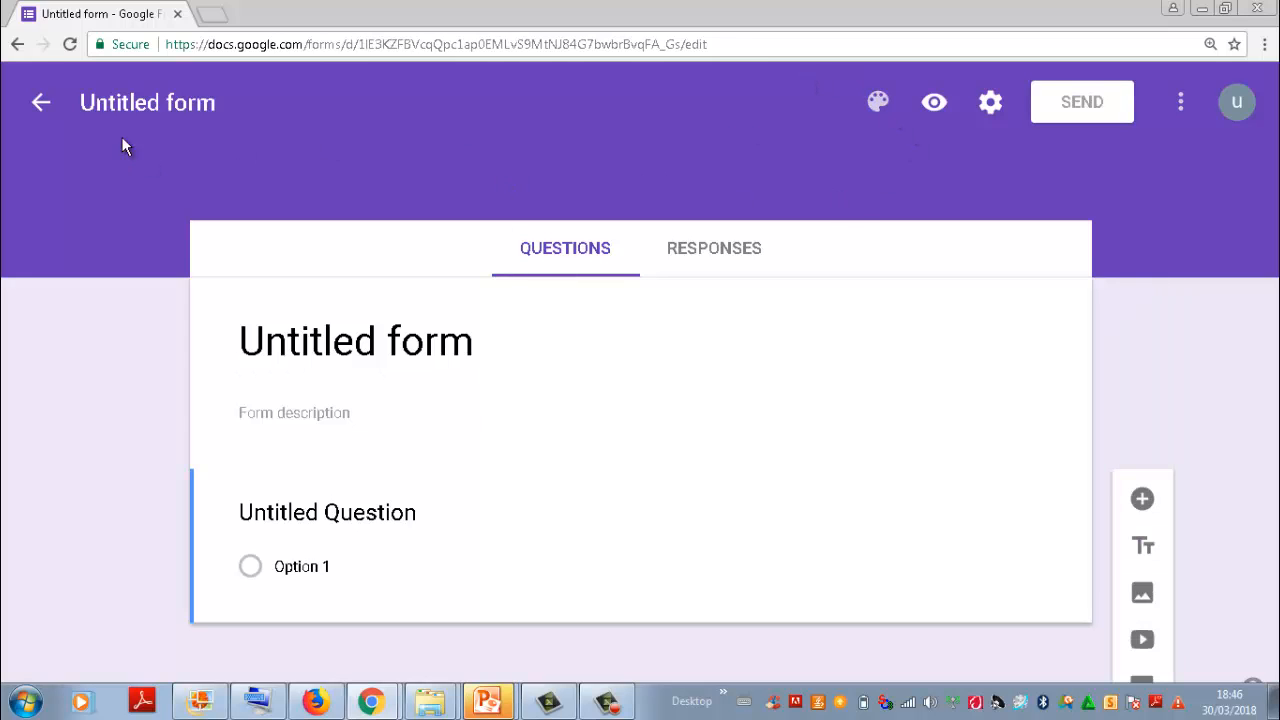
Step: Rename the untitled form with a person's first name
click(207, 101)
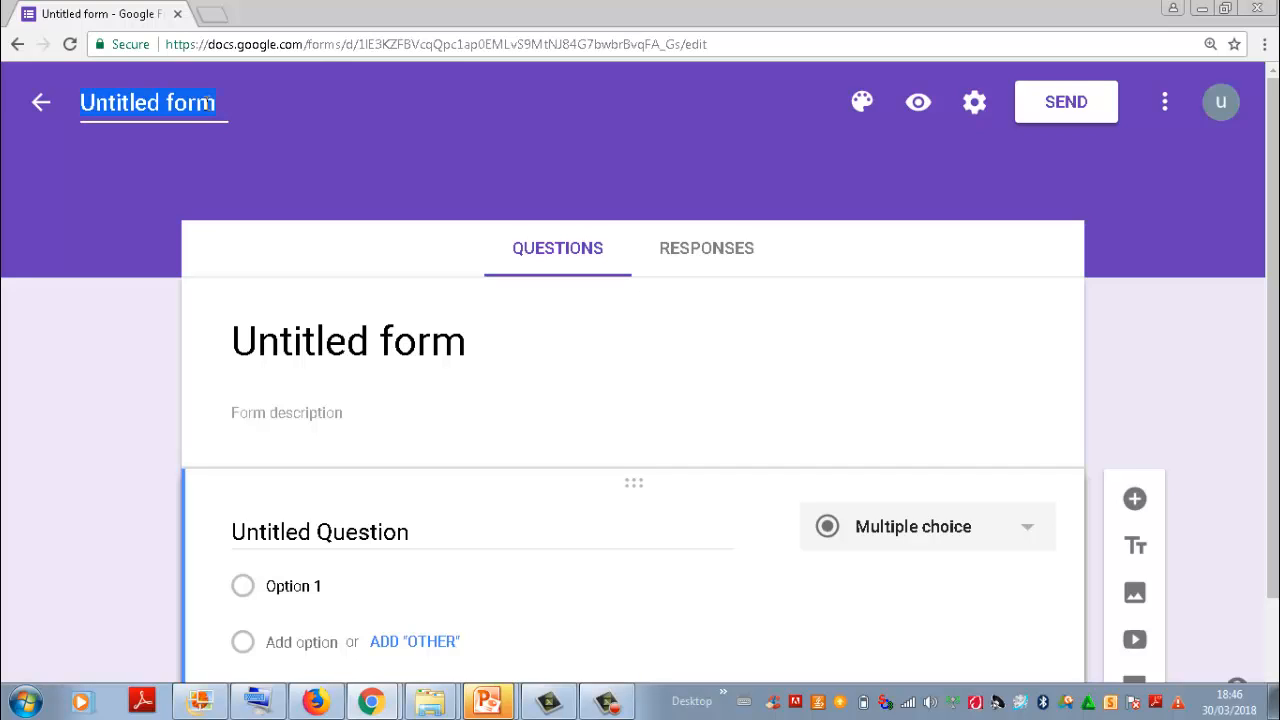
key(BackSpace)
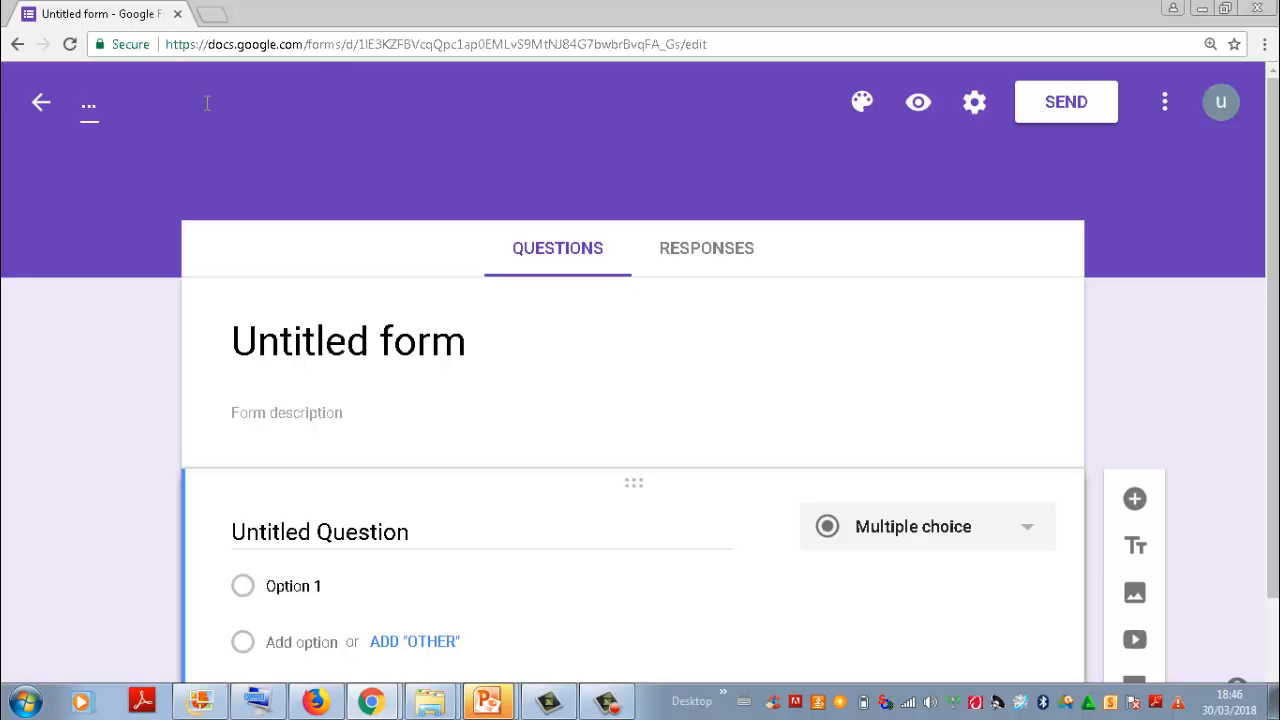
text(Solomon)
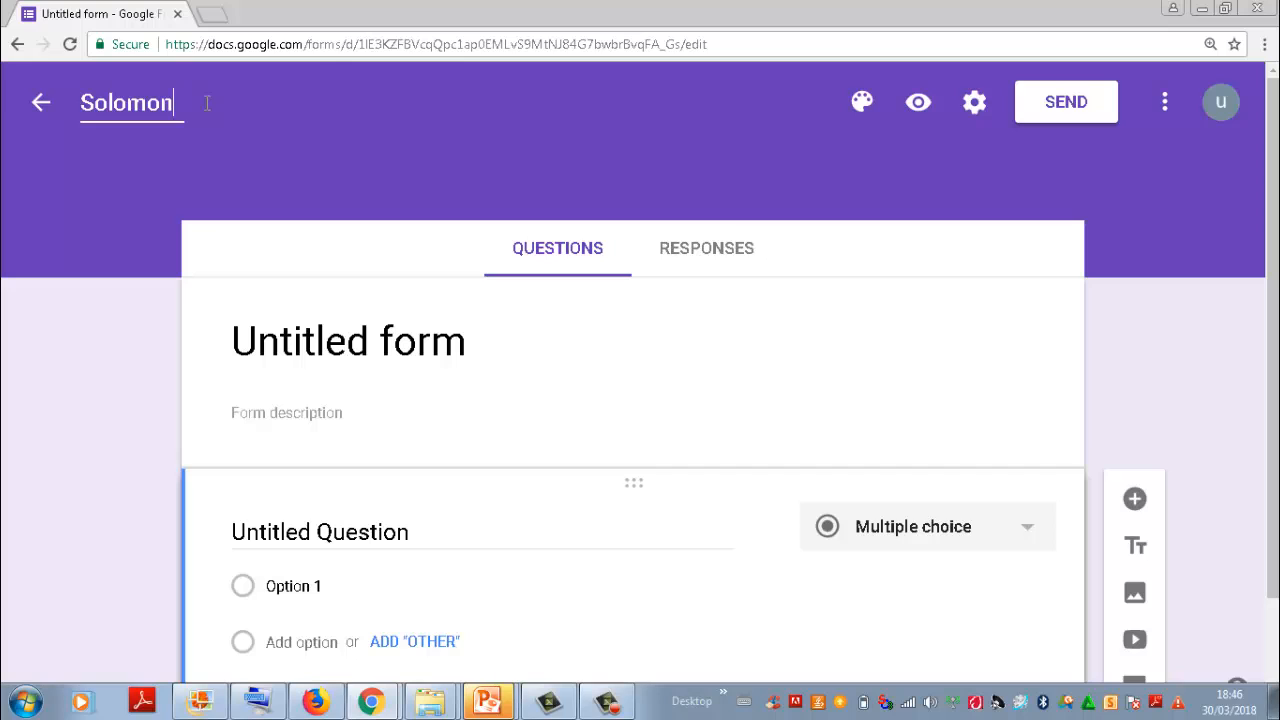
click(1193, 256)
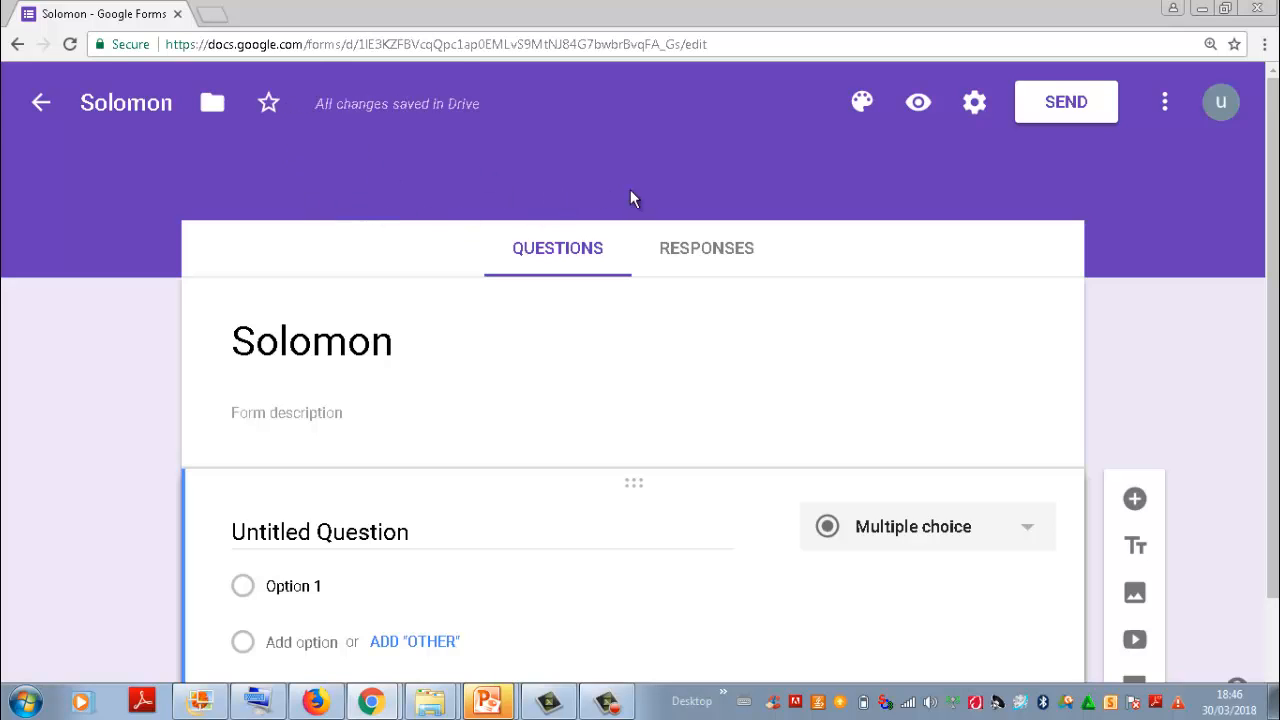
Step: Clear the person's name from the form title and from the form's file name
double_click(399, 347)
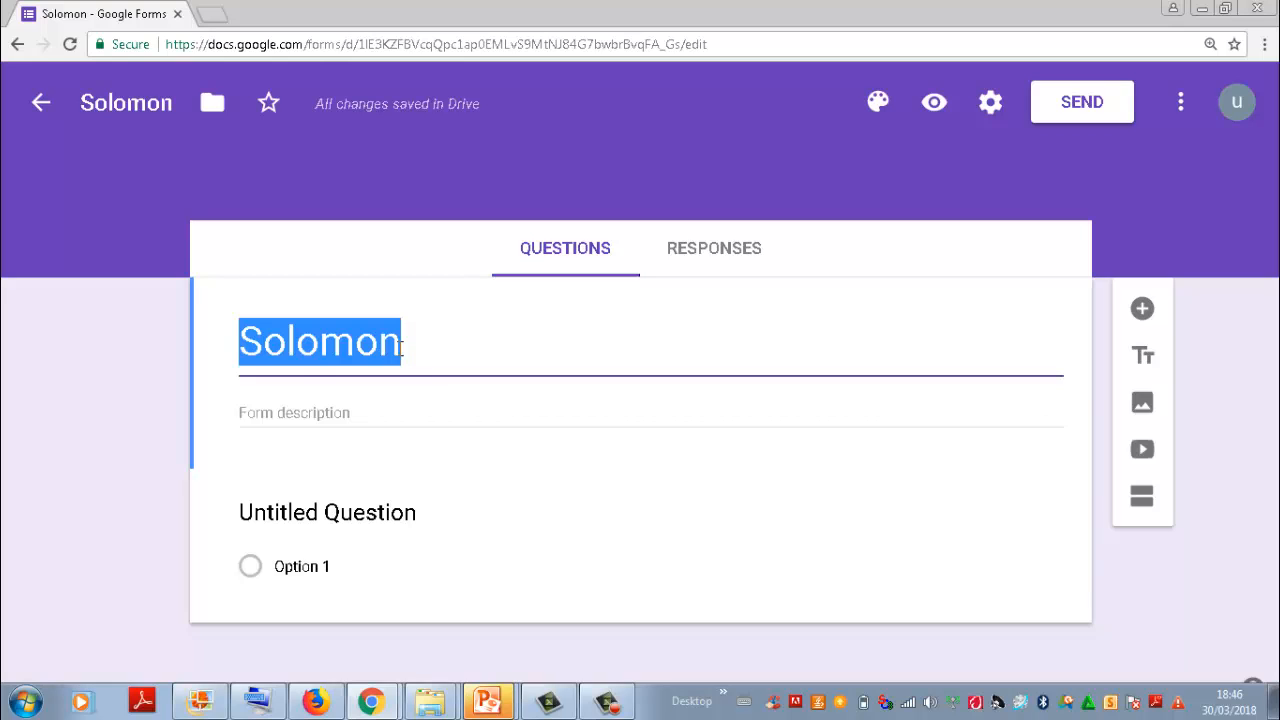
key(BackSpace)
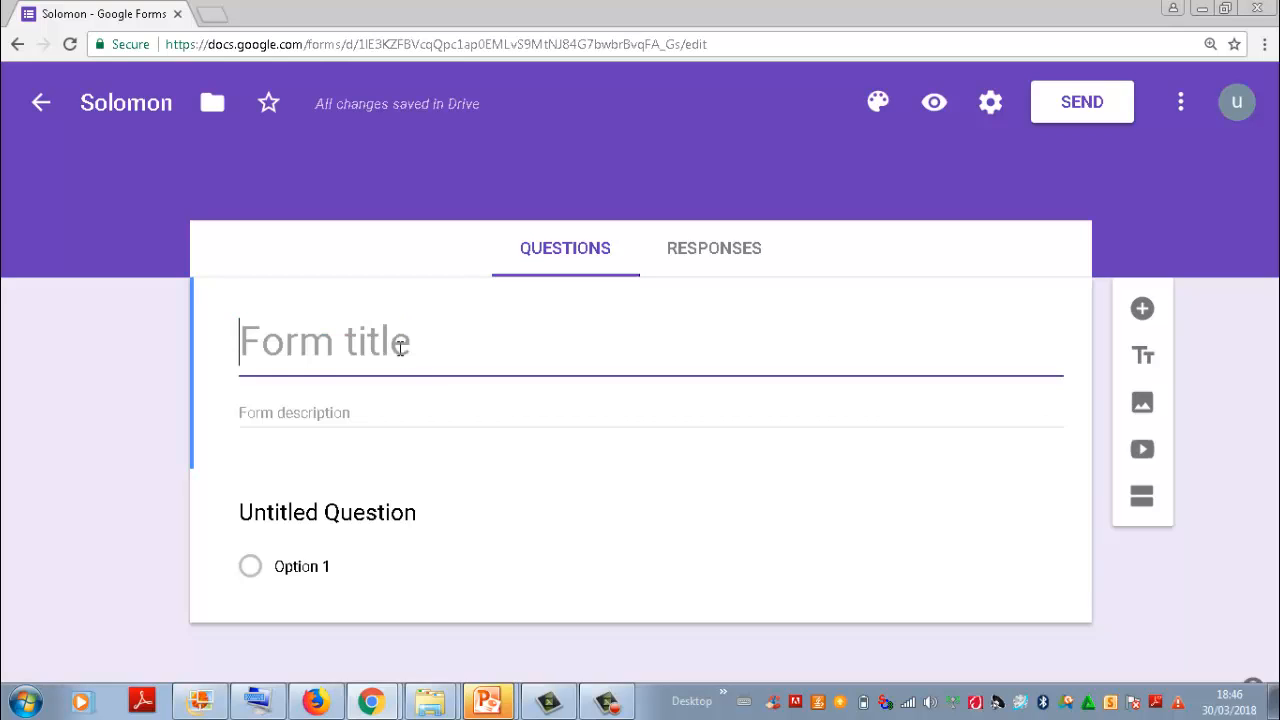
click(175, 102)
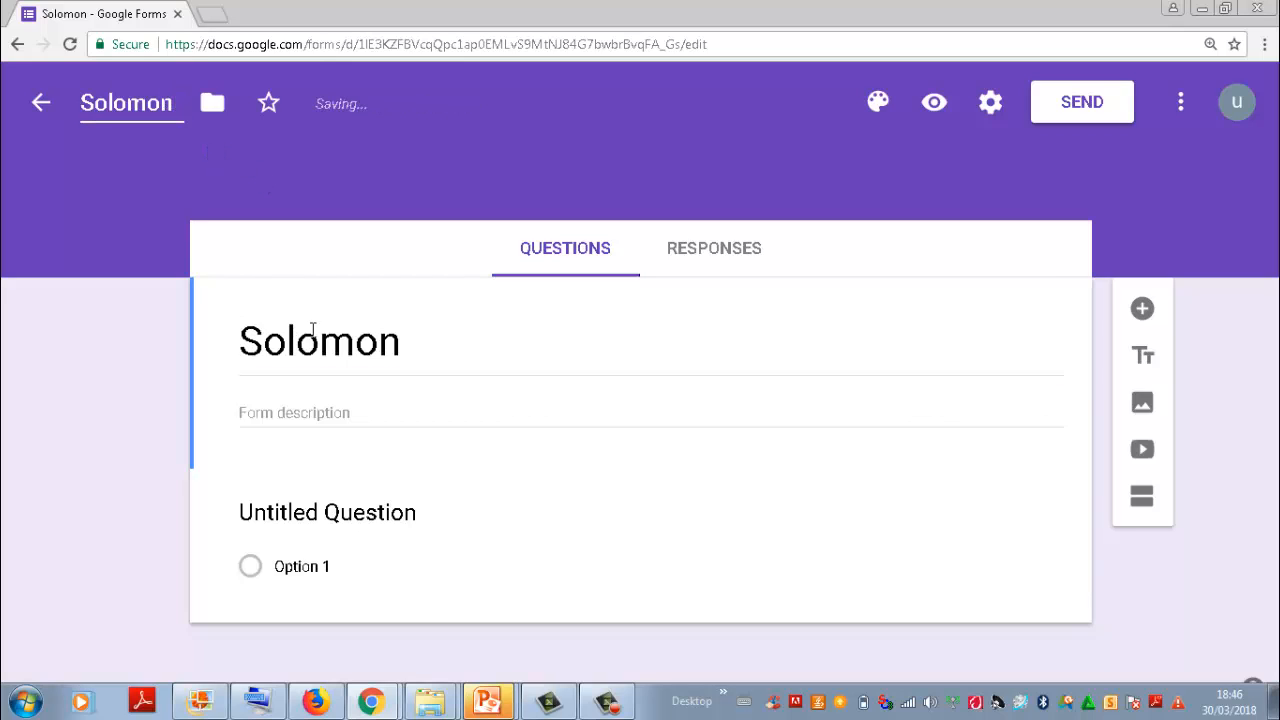
key(BackSpace)
key(BackSpace)
key(BackSpace)
key(BackSpace)
key(BackSpace)
key(BackSpace)
key(BackSpace)
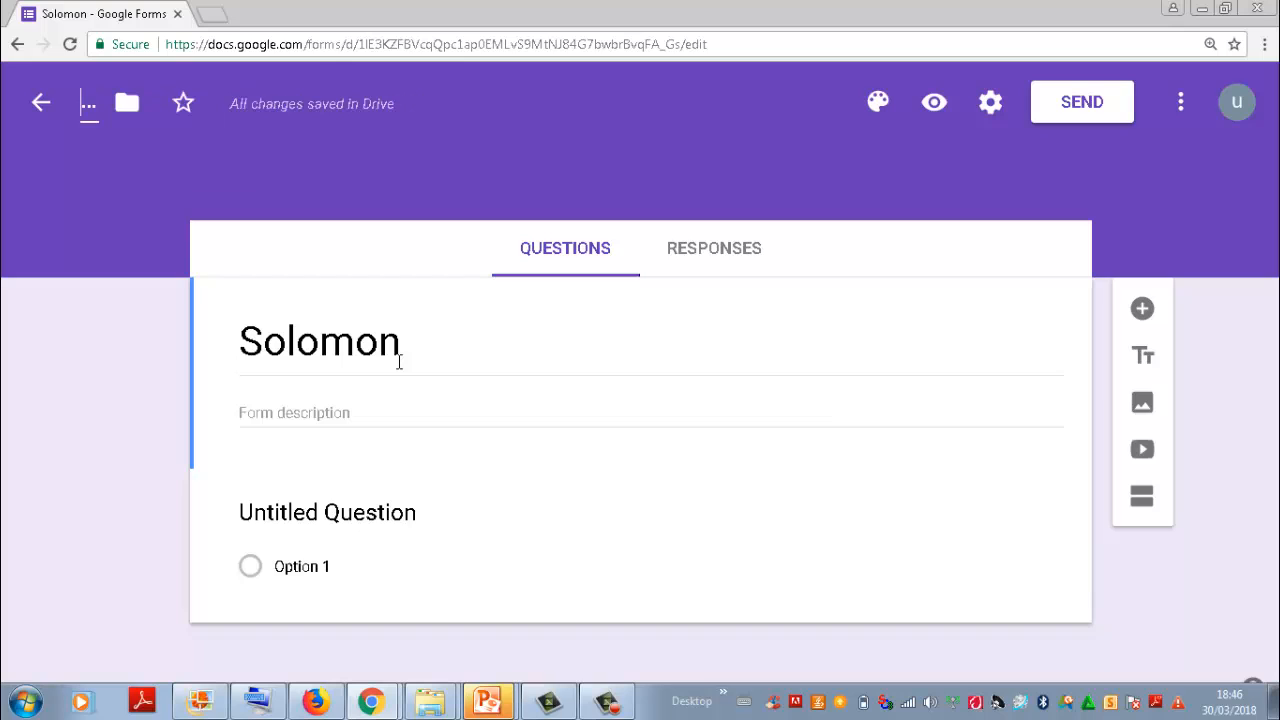
Step: Set the form title to "Mosquito Net" and apply the same name to the form file
click(446, 343)
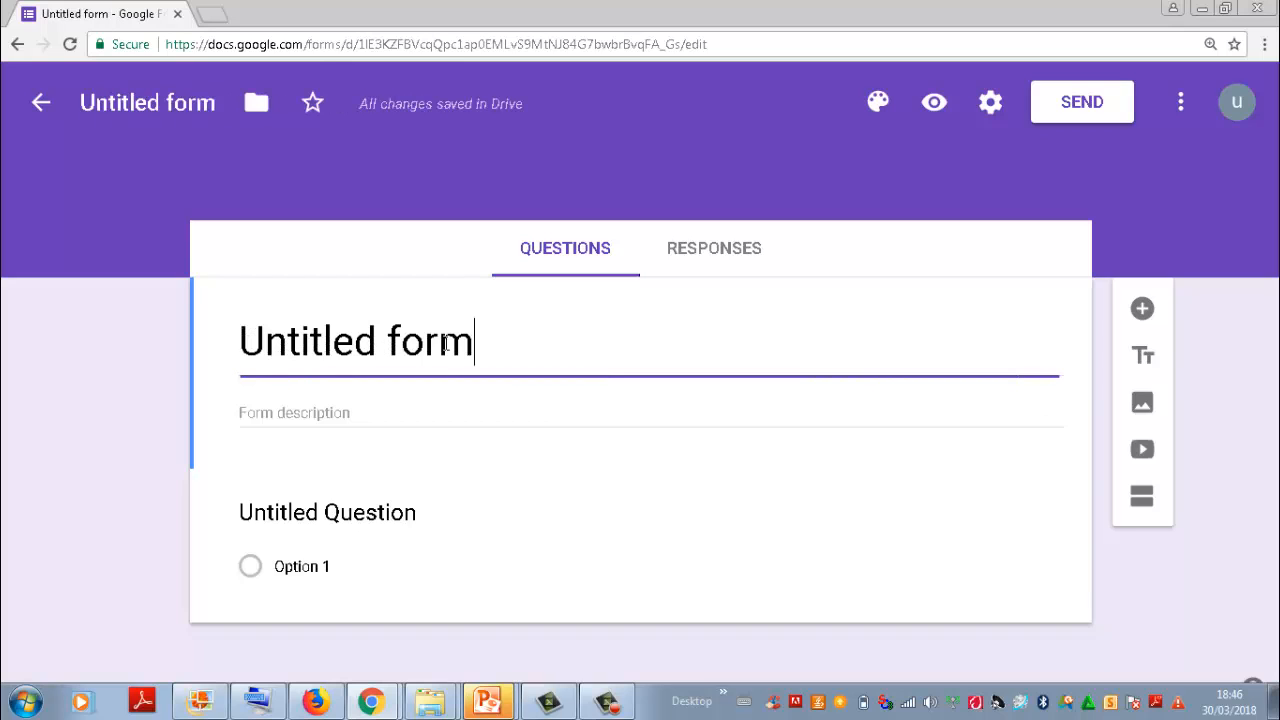
key(BackSpace)
key(BackSpace)
key(BackSpace)
key(BackSpace)
key(BackSpace)
key(BackSpace)
key(BackSpace)
key(BackSpace)
key(BackSpace)
key(BackSpace)
key(BackSpace)
key(BackSpace)
key(BackSpace)
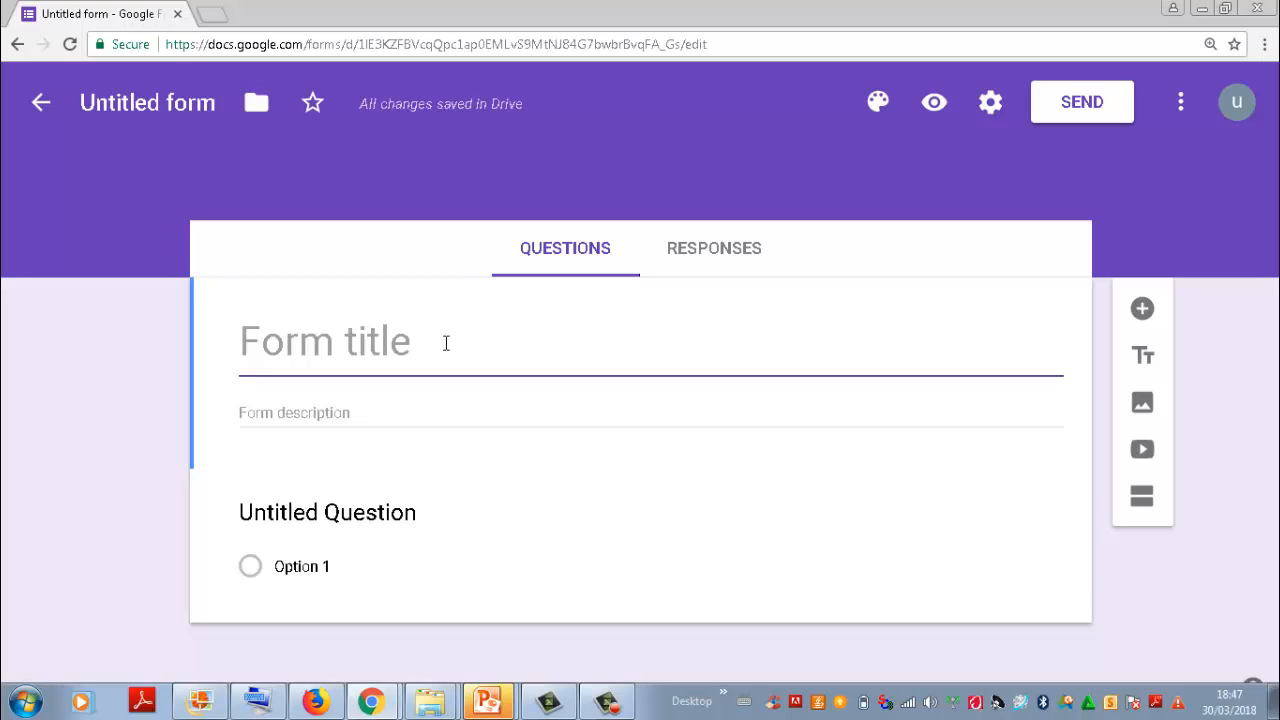
text(Mos)
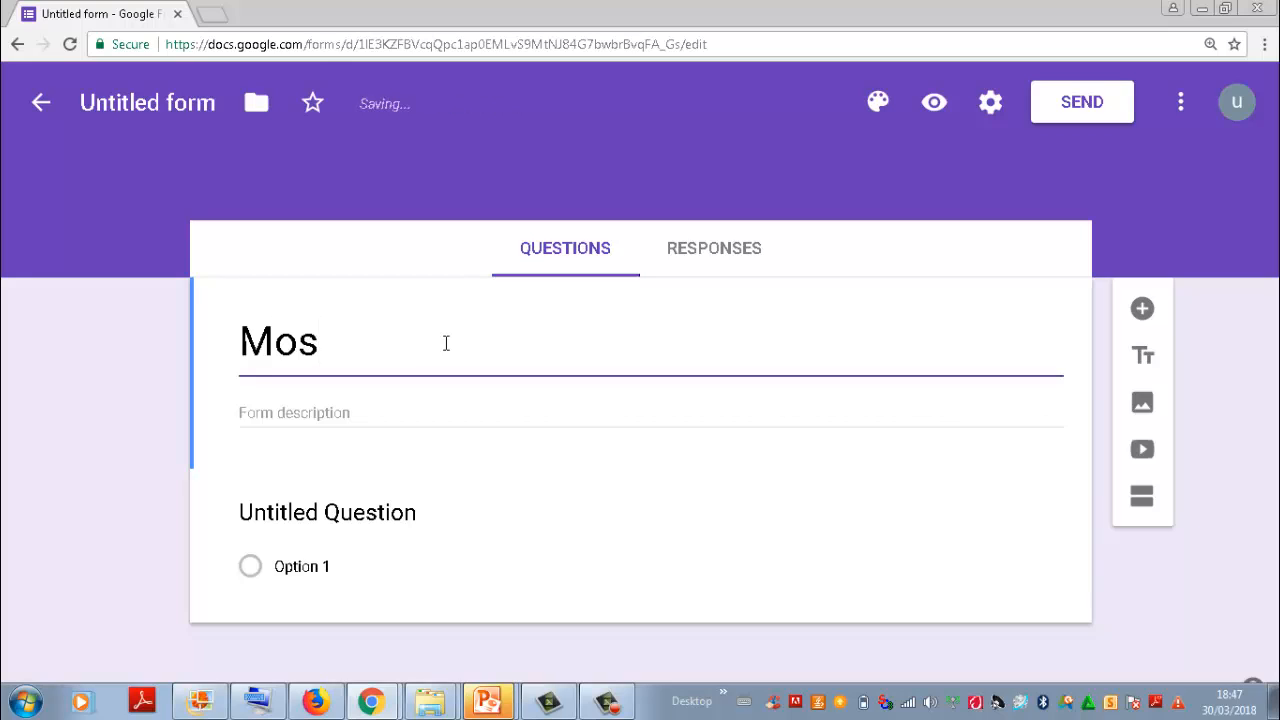
text(quito )
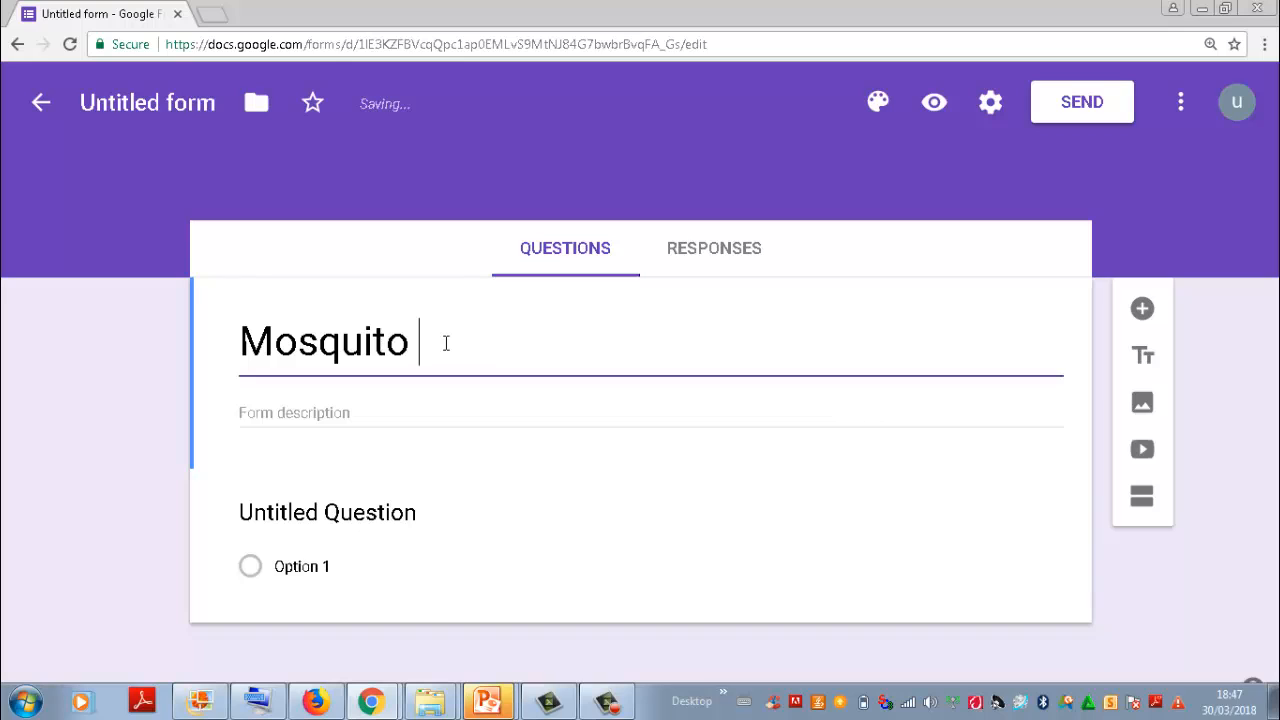
text(Net)
click(202, 108)
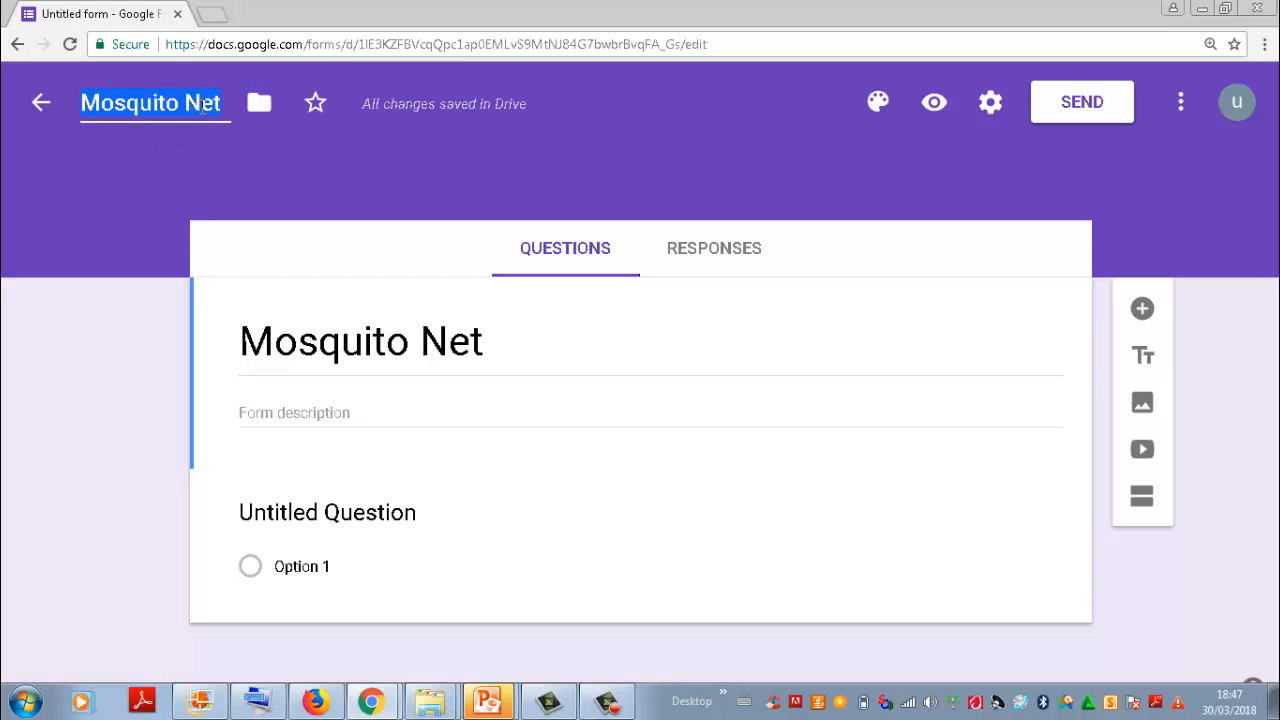
click(405, 187)
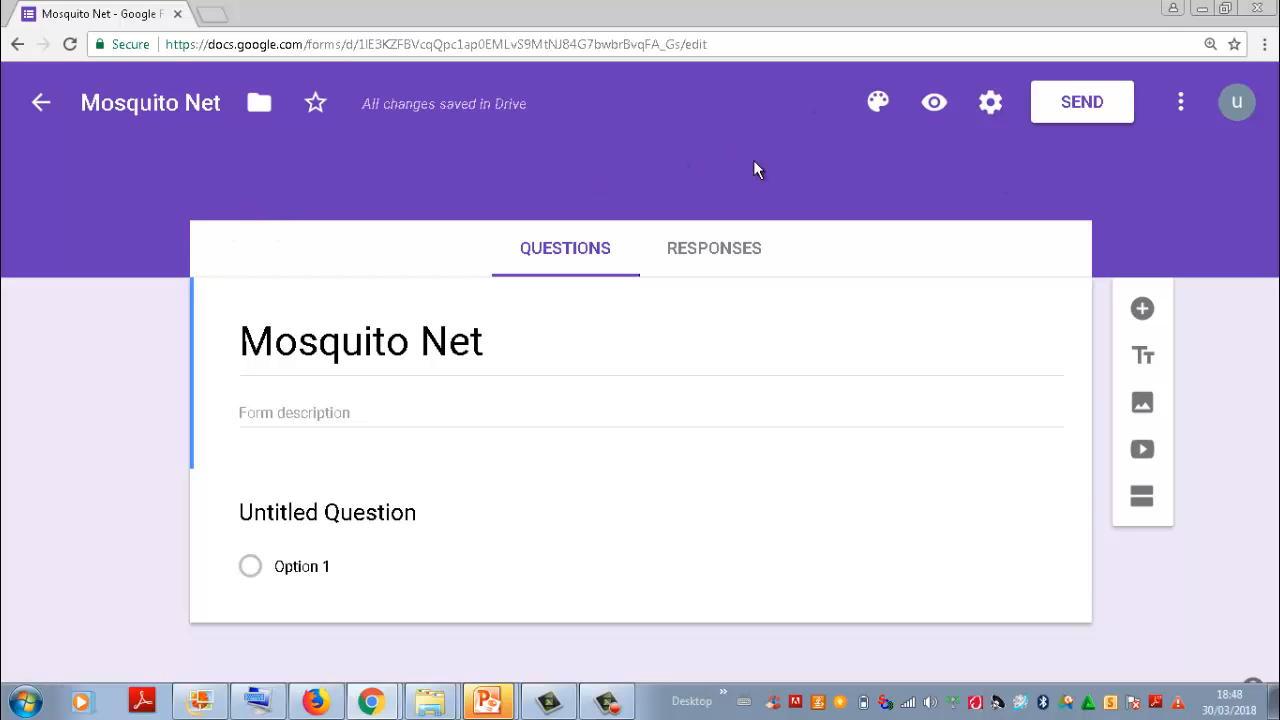
Step: Try the pink theme colour on the form, and apply the purple spheres picture as its theme image
click(878, 102)
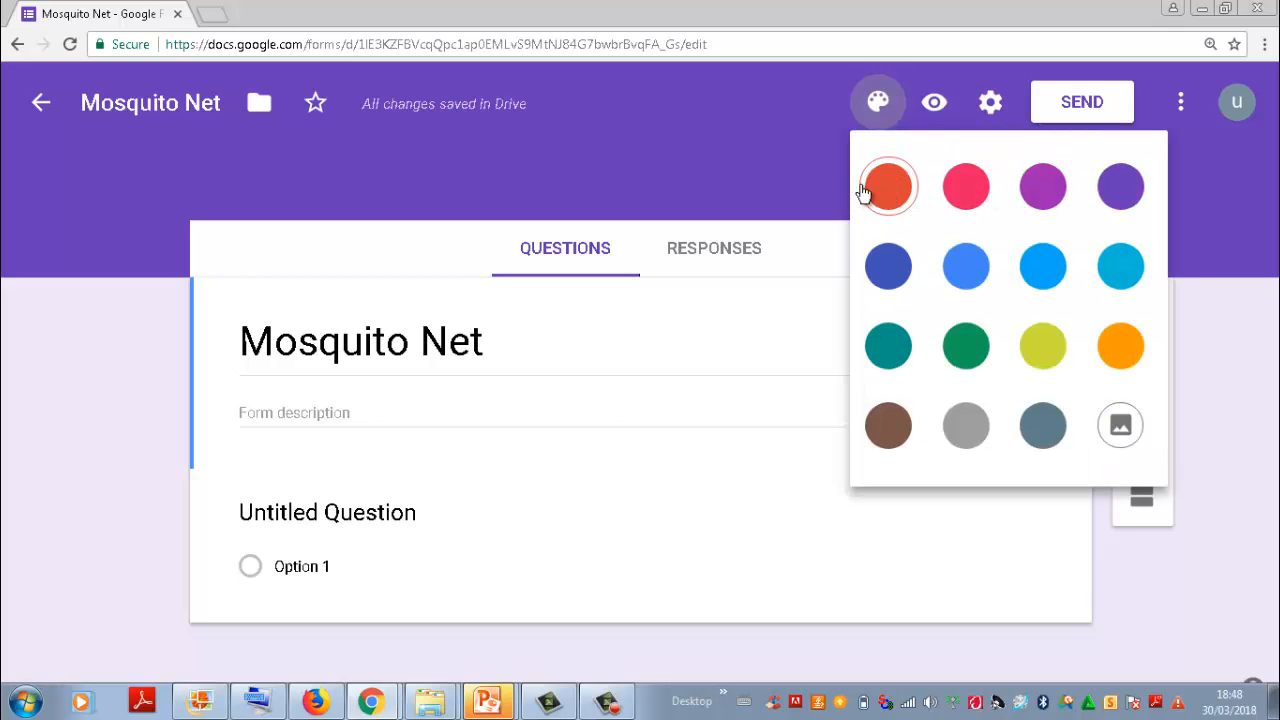
click(962, 187)
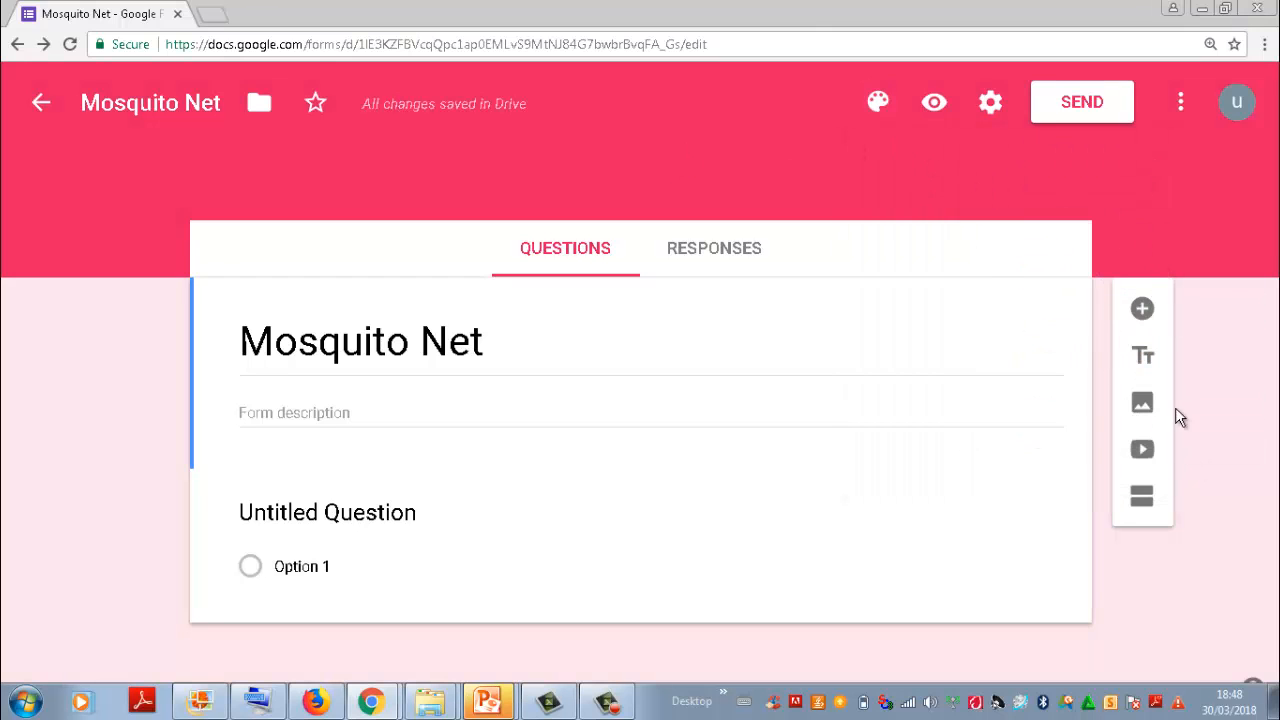
click(880, 103)
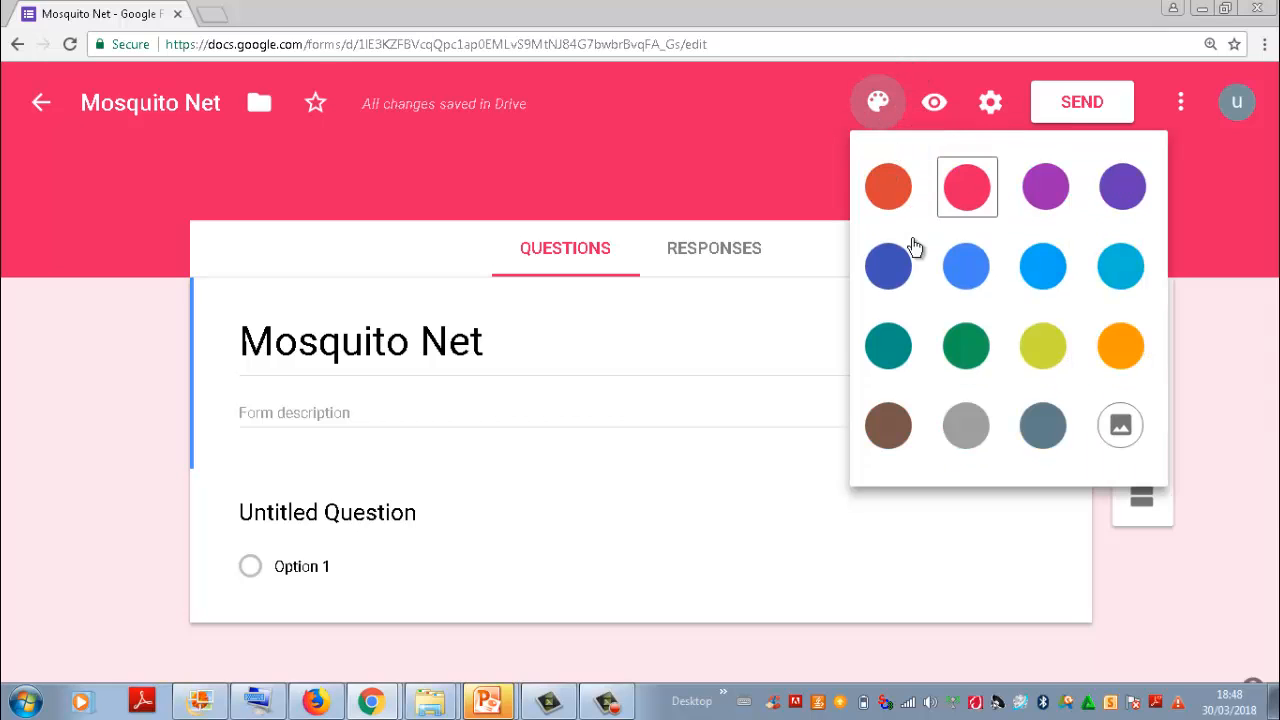
click(1123, 432)
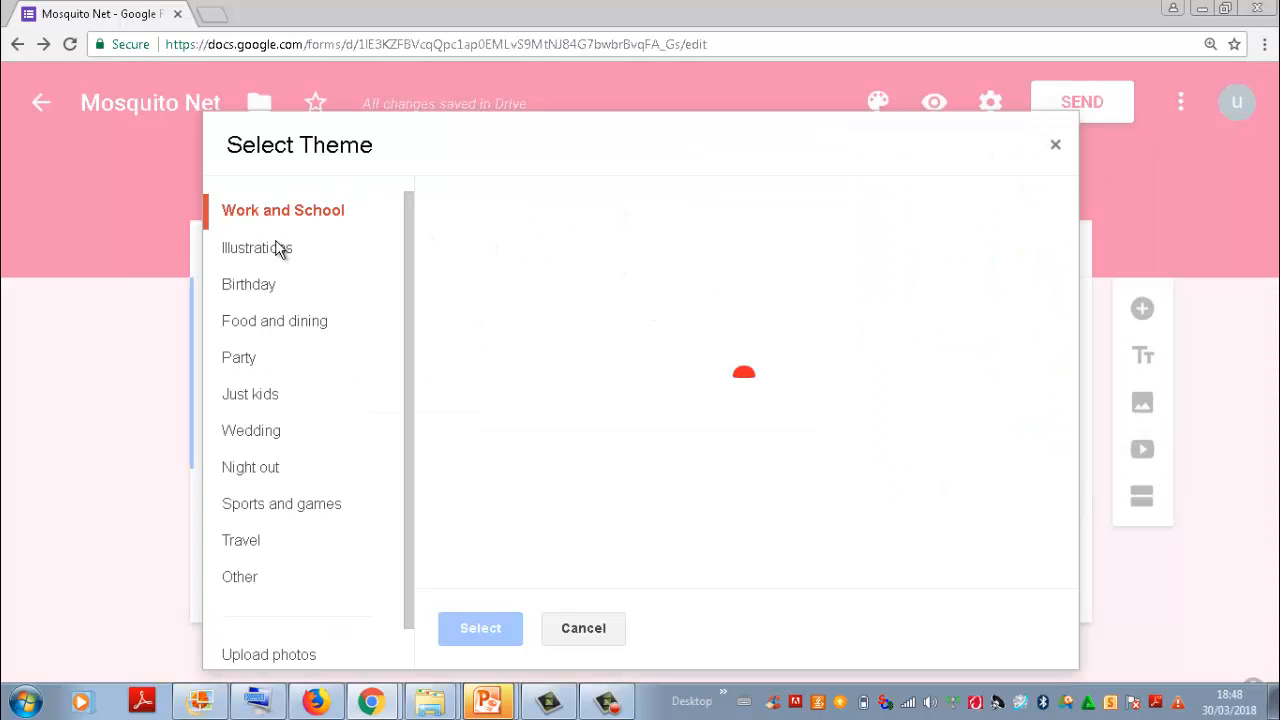
drag(410, 235, 409, 398)
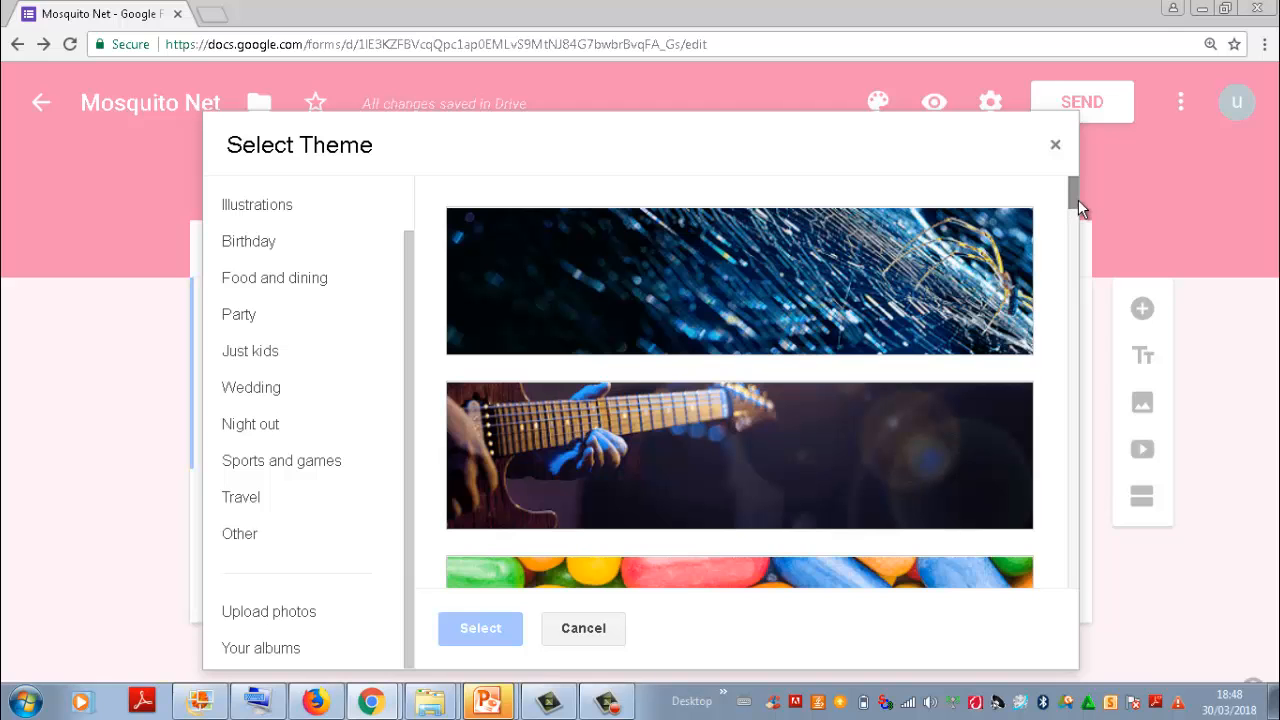
mouse_move(1077, 211)
mouse_down()
mouse_move(1071, 386)
mouse_move(1077, 251)
mouse_up()
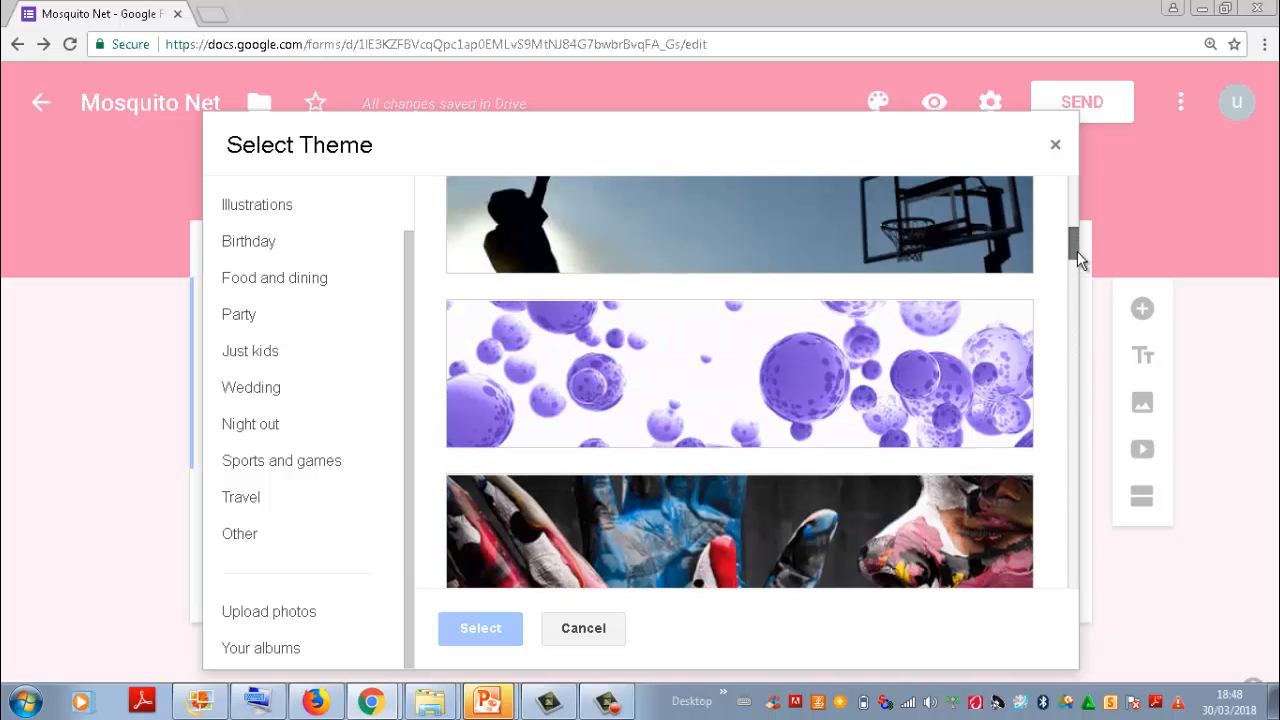
click(762, 390)
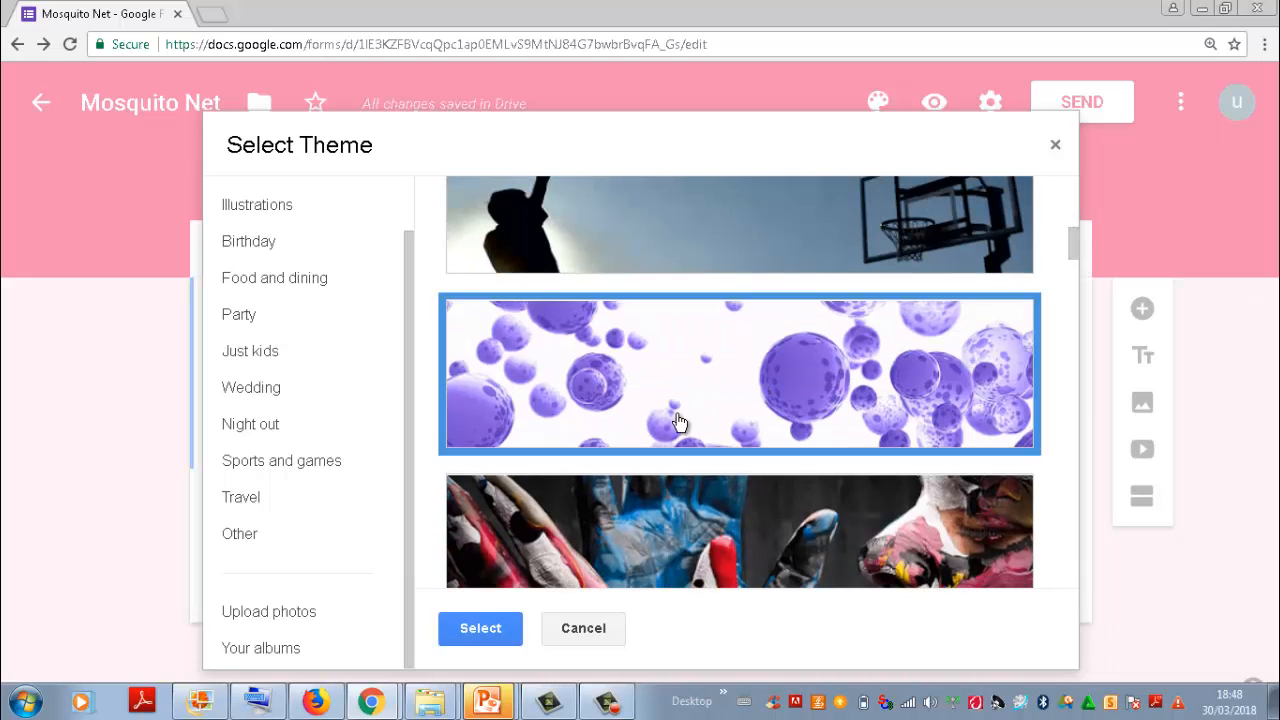
click(494, 627)
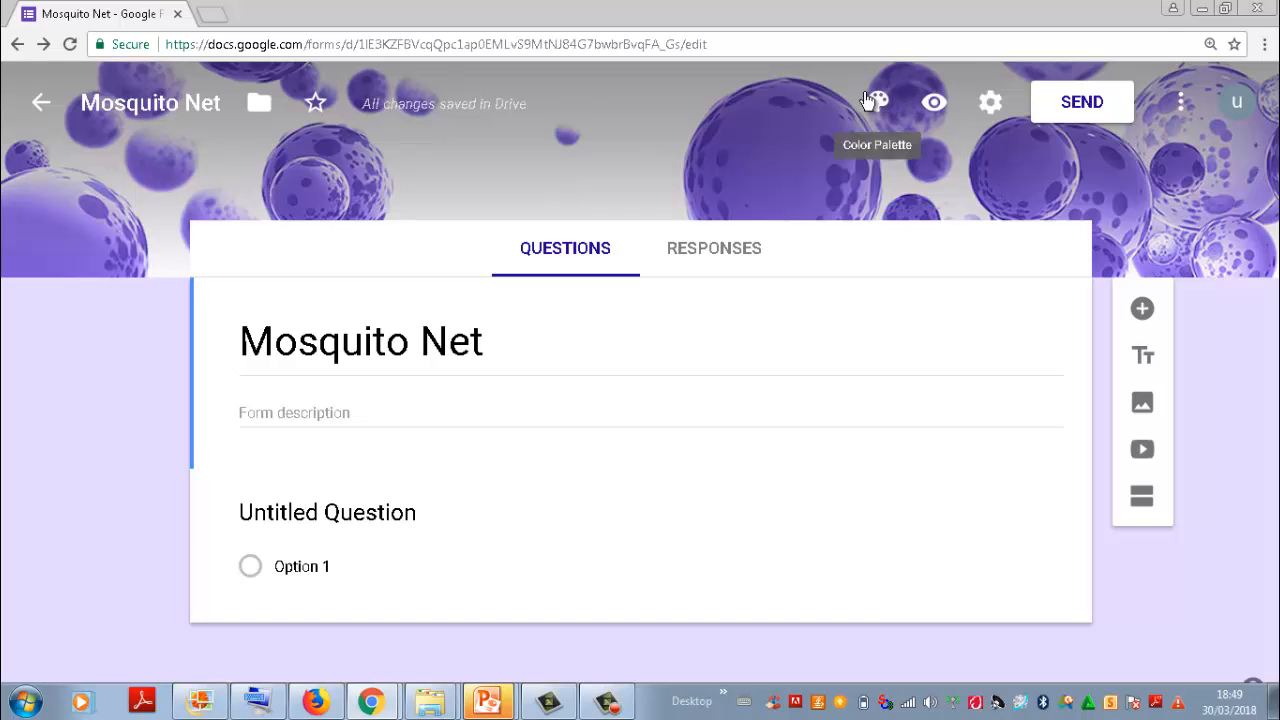
Step: Preview the form as respondents see it, look over the whole page, and return to the form editor
click(933, 104)
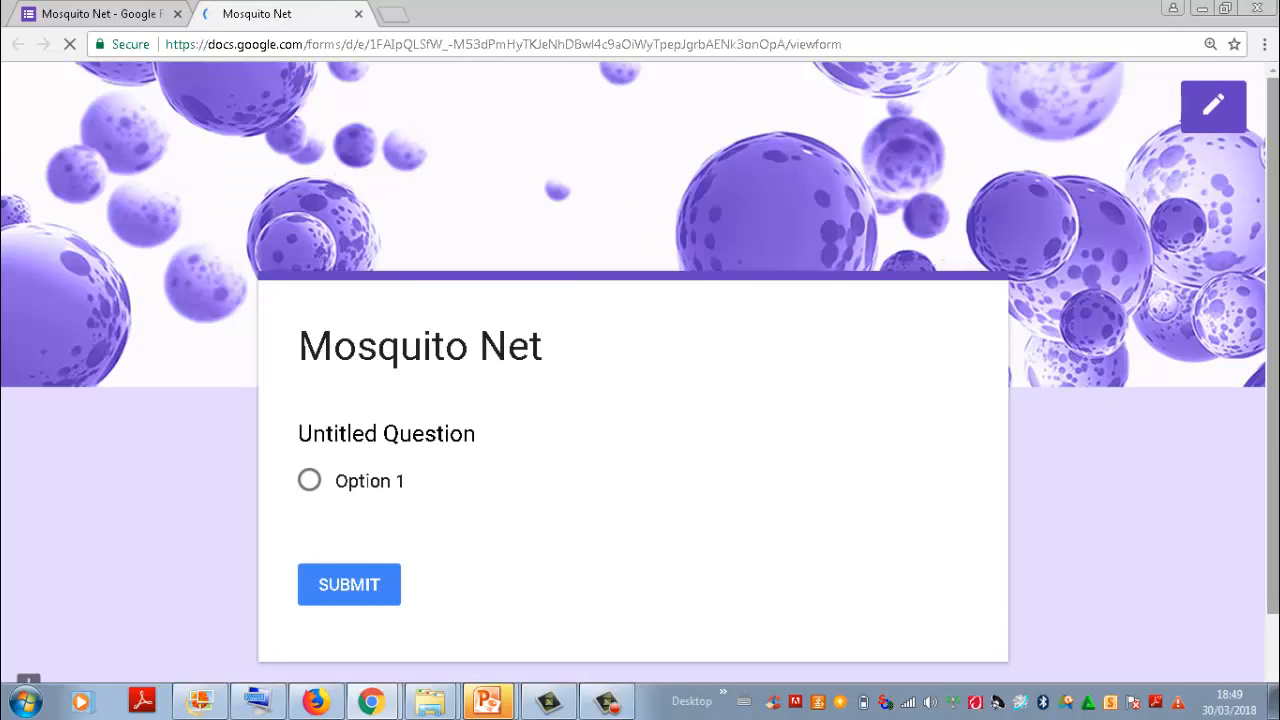
scroll(1276, 203, down, 2)
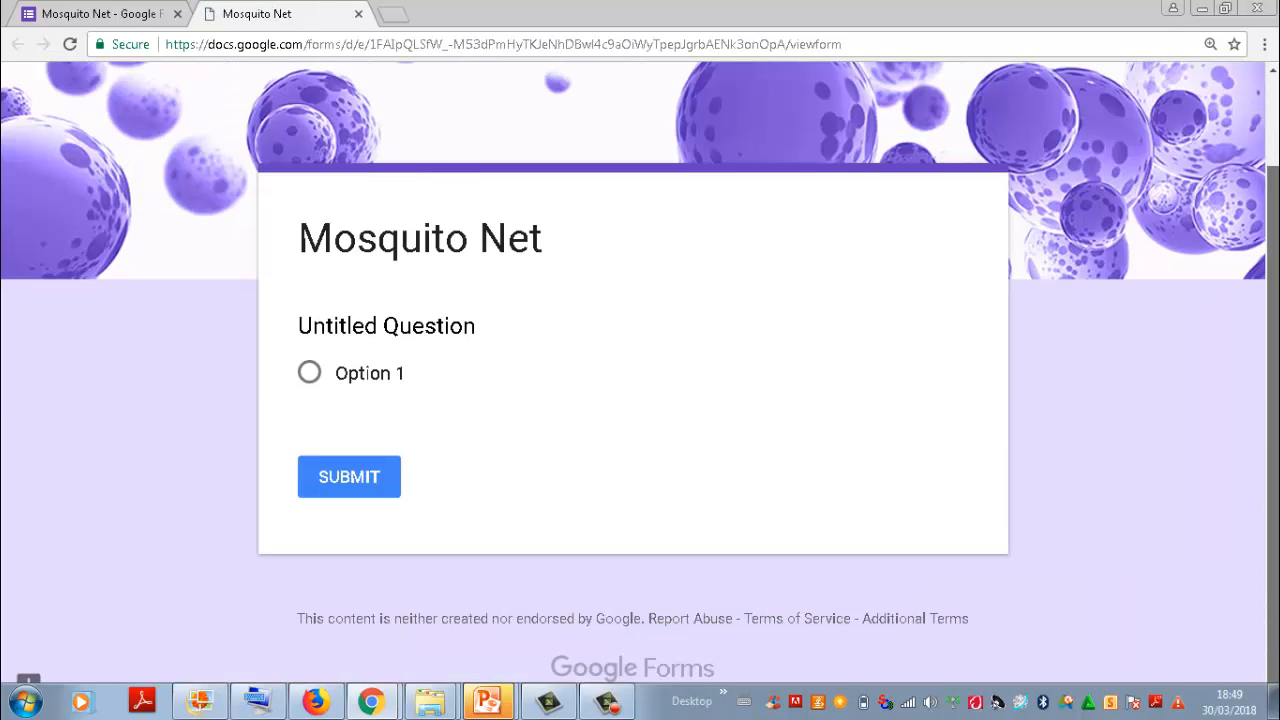
scroll(1276, 203, up, 2)
scroll(640, 360, down, 1)
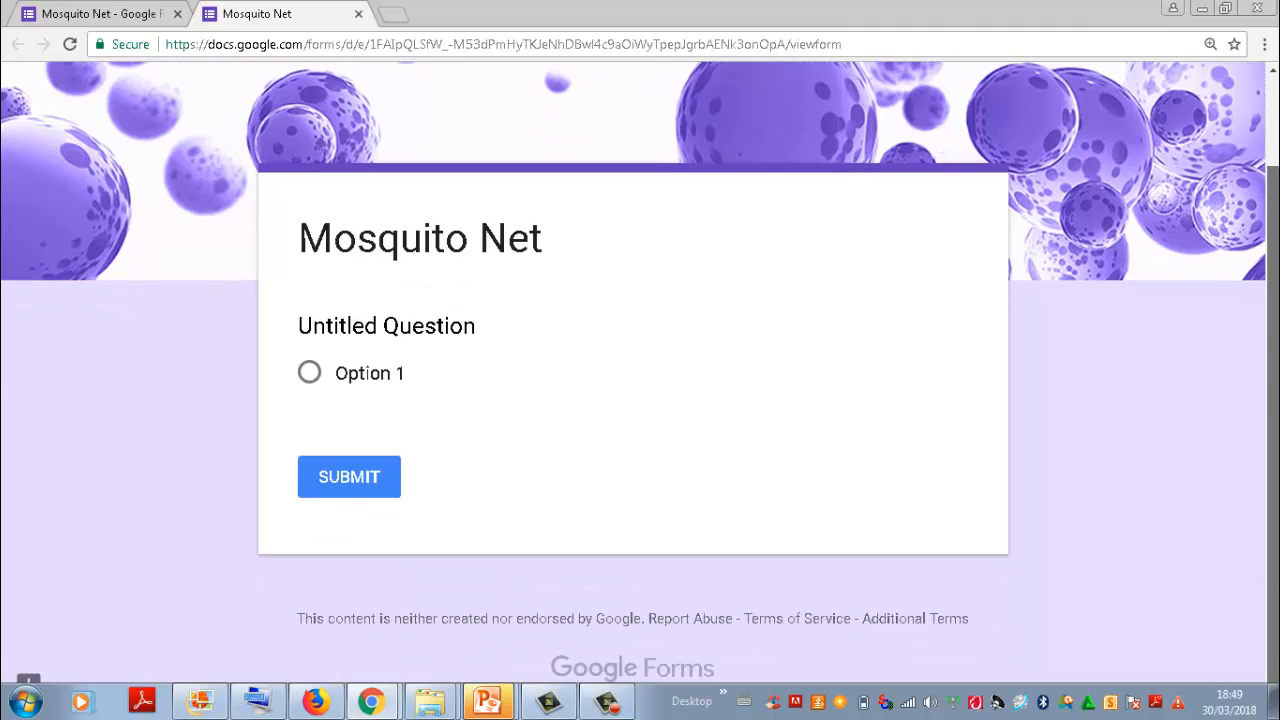
scroll(640, 360, up, 1)
scroll(640, 360, down, 1)
scroll(640, 360, up, 1)
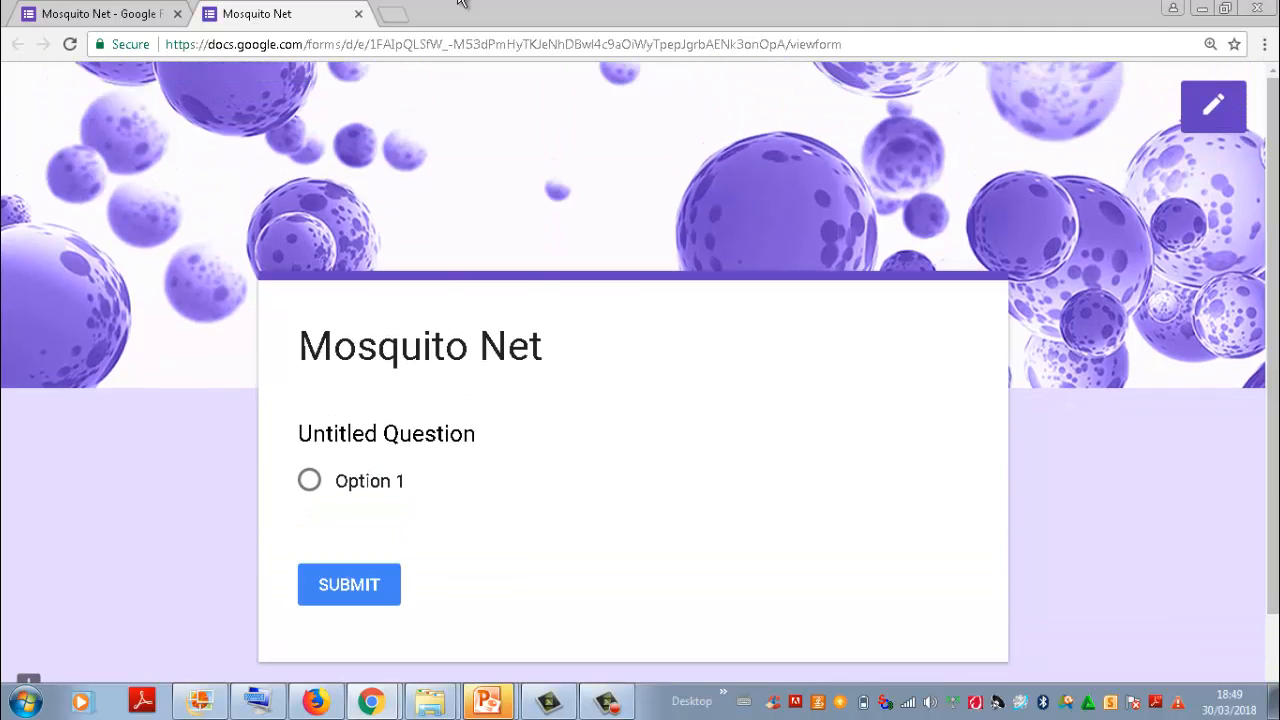
click(98, 12)
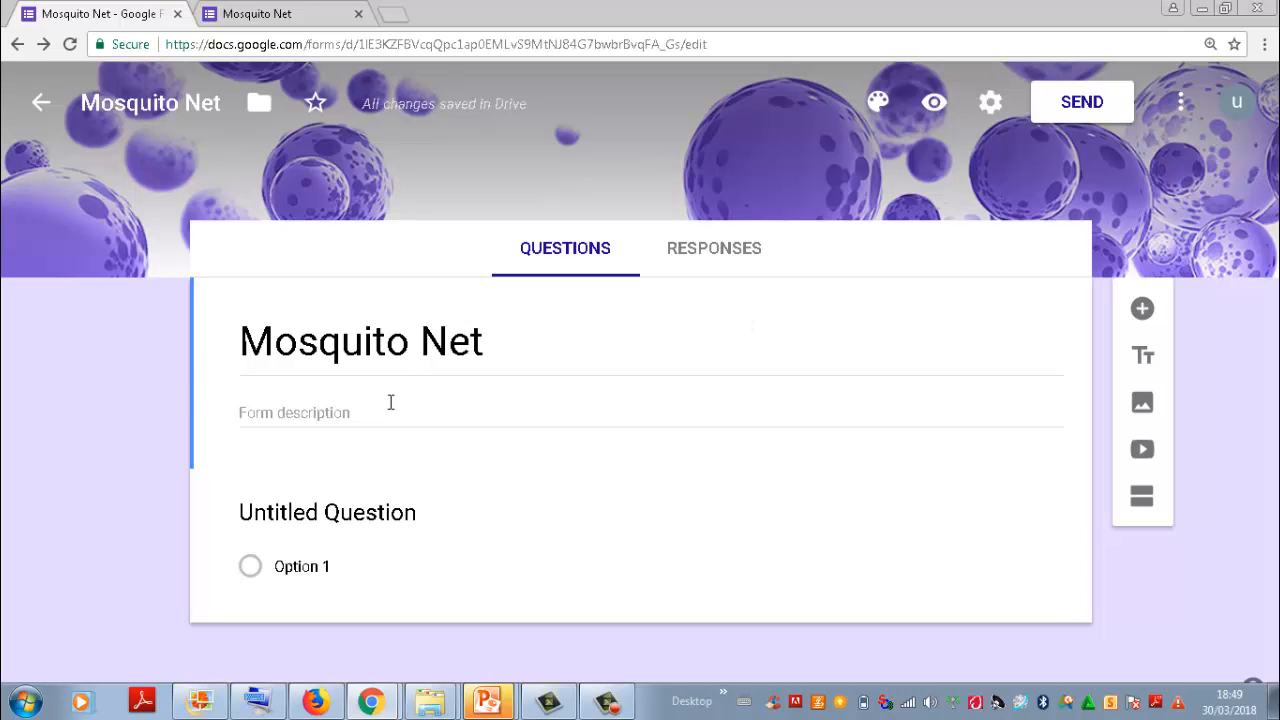
Step: Title the untitled question "Name" and make it required
click(414, 517)
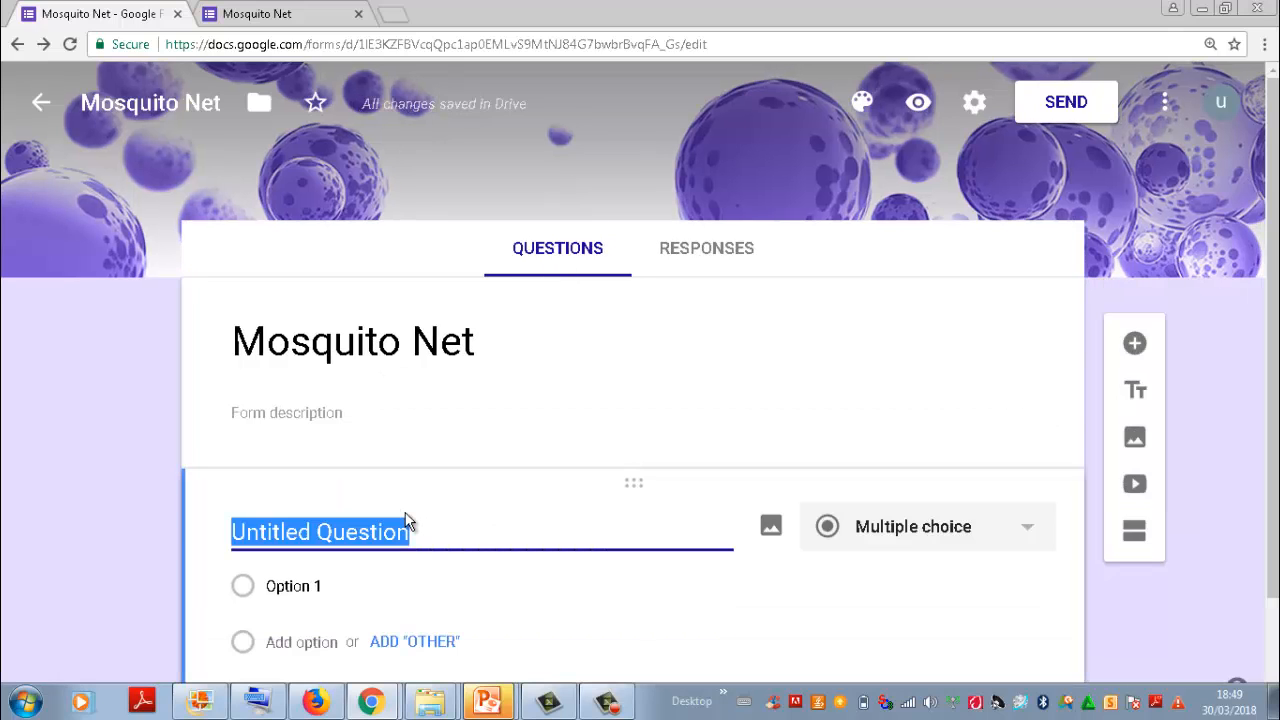
click(418, 538)
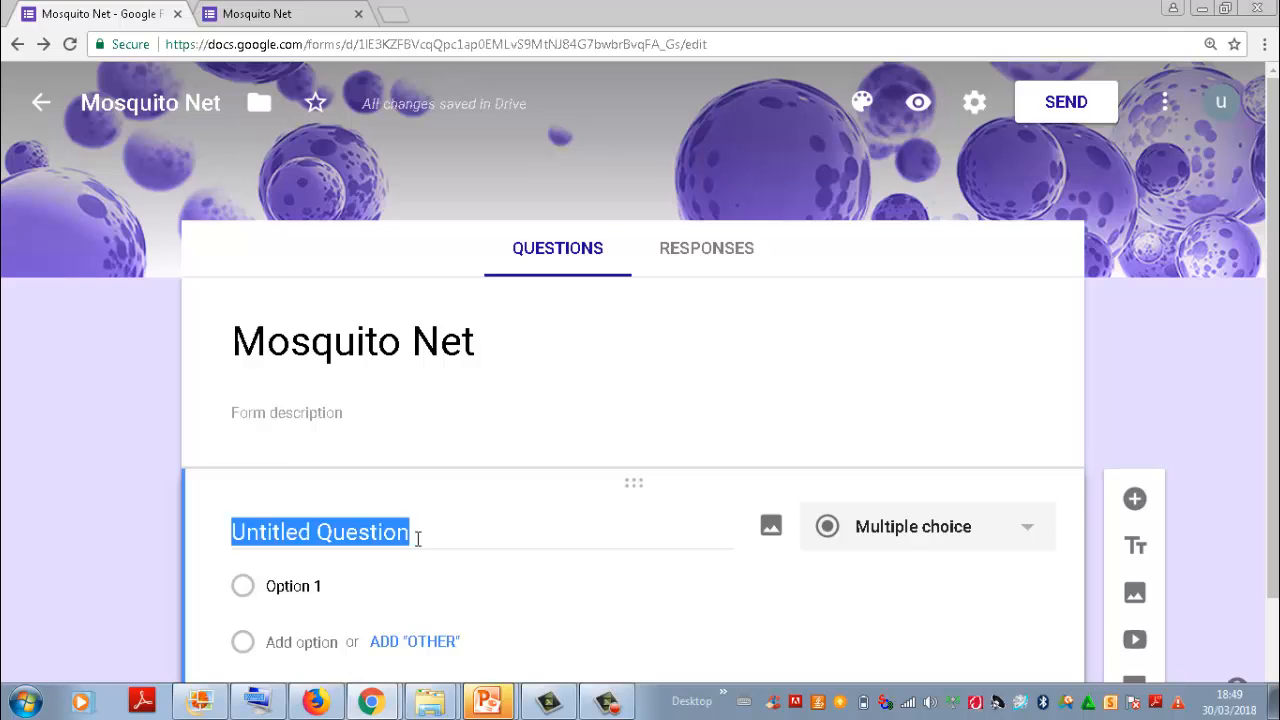
key(BackSpace)
text(Namw)
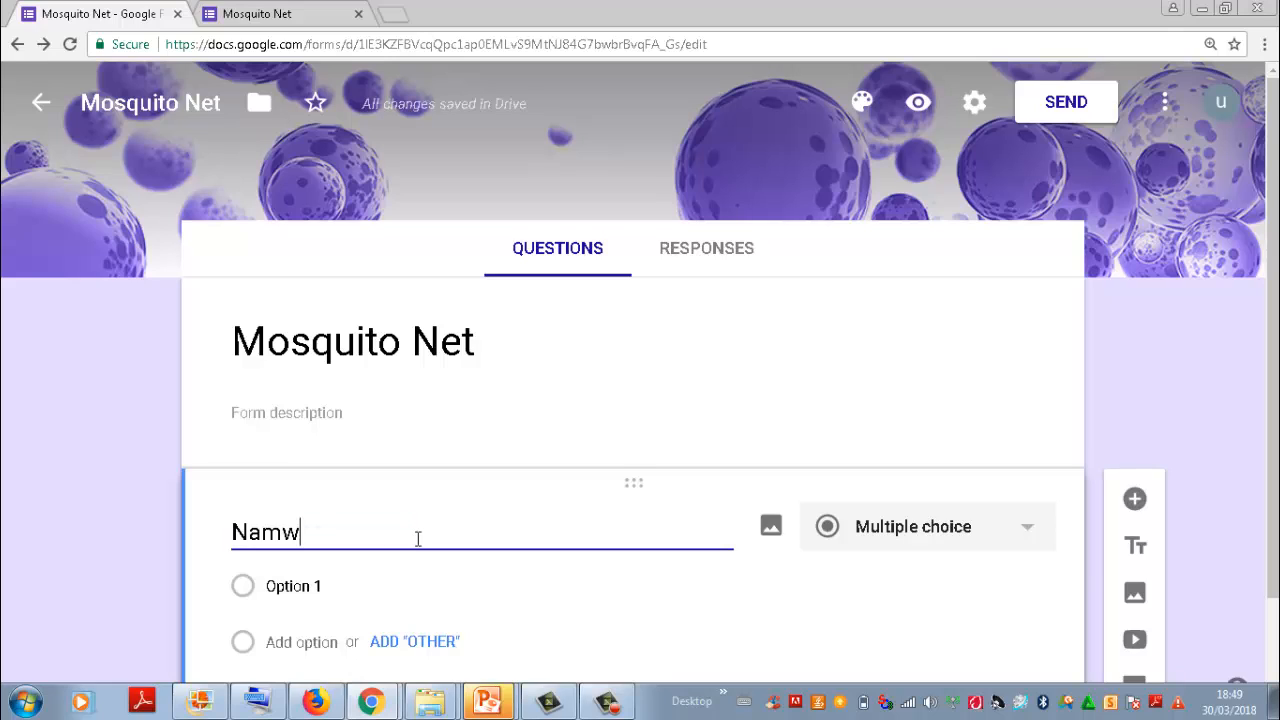
key(BackSpace)
text(e)
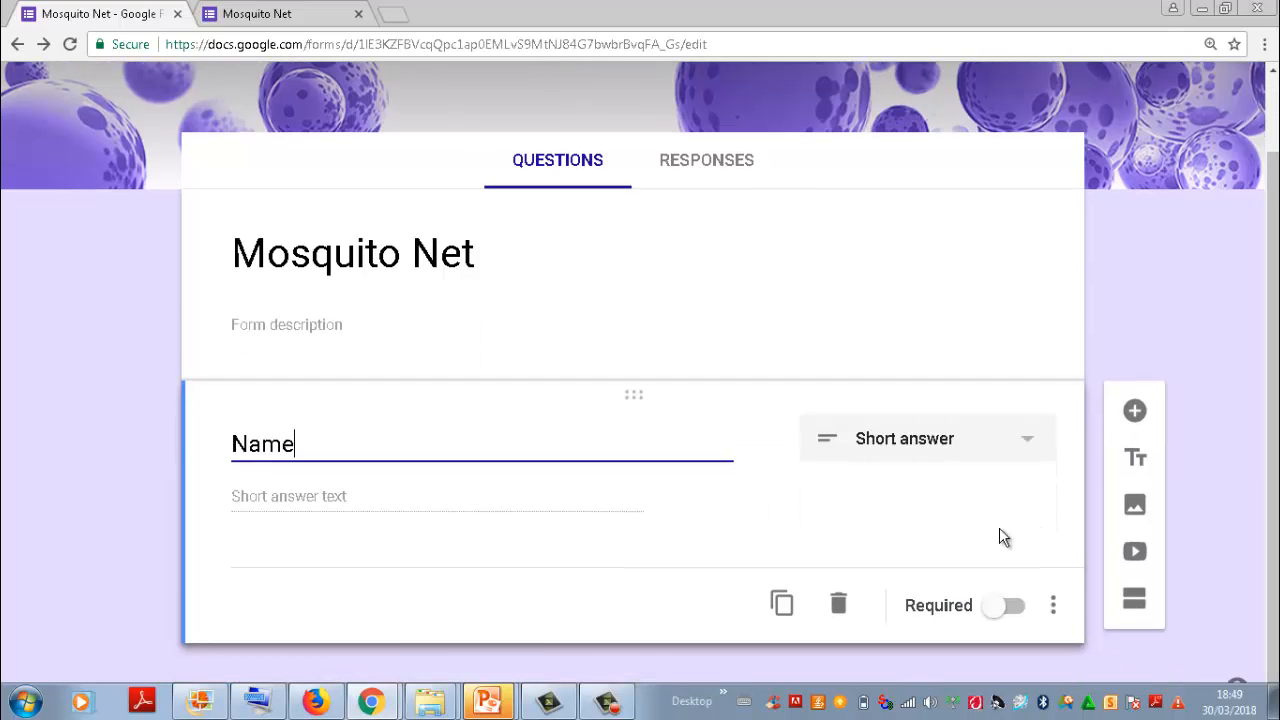
click(993, 610)
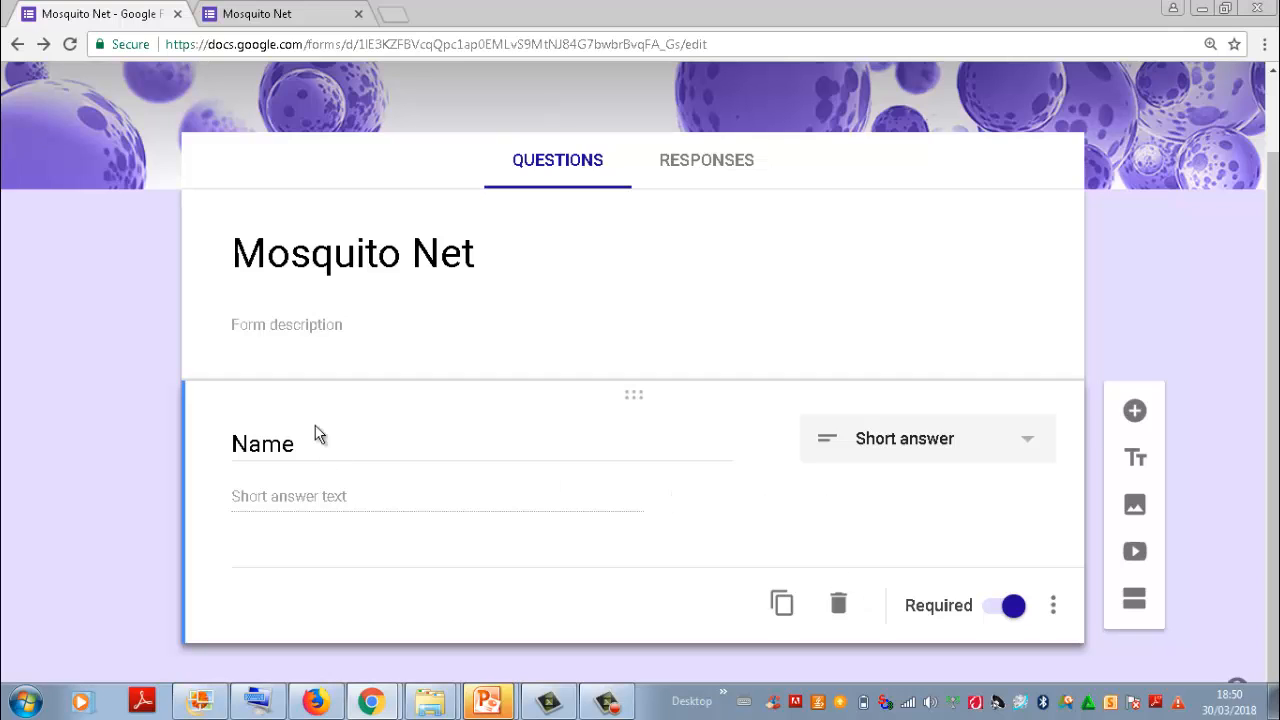
Step: Duplicate the Name question and title the copy "Phone Number"
click(781, 607)
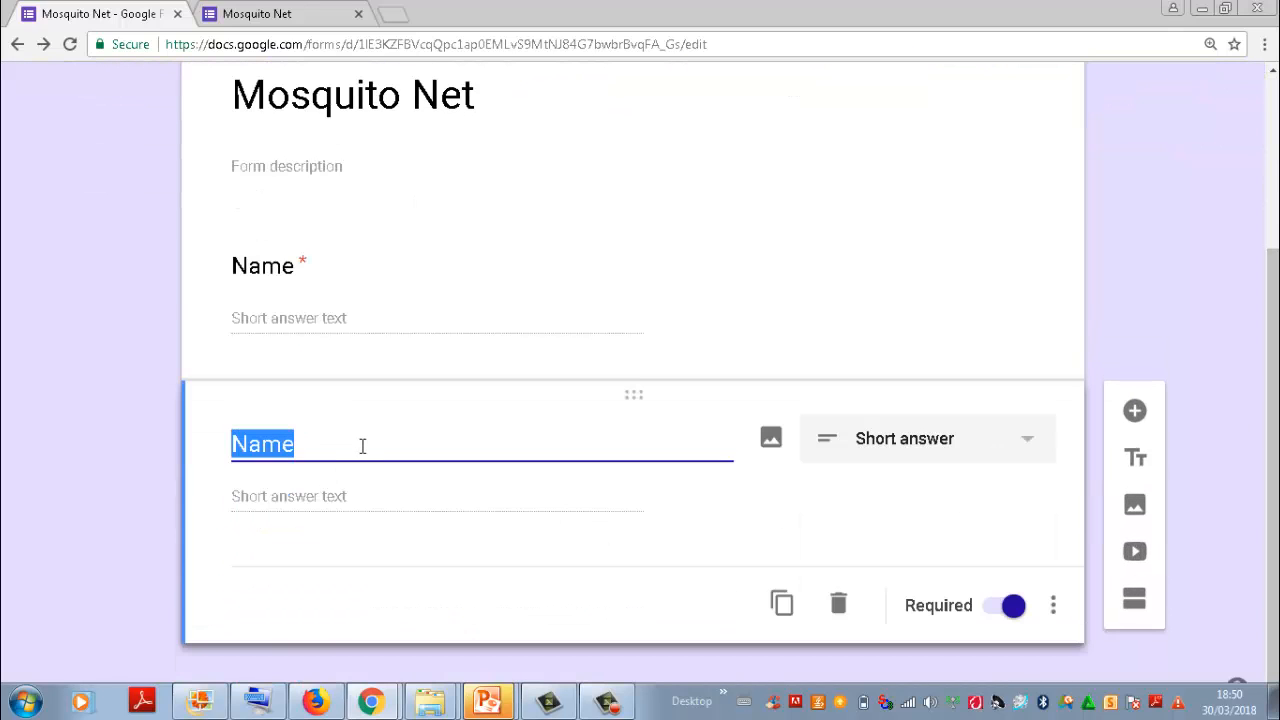
key(BackSpace)
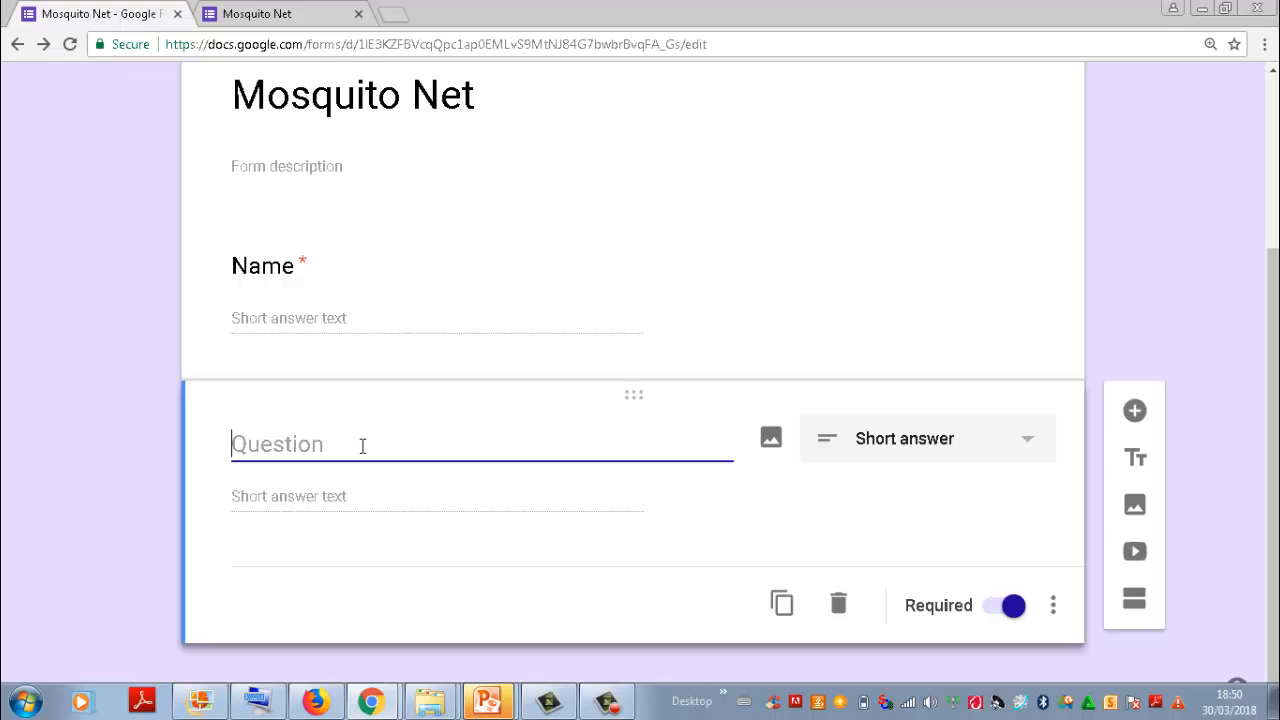
text(Phnoe)
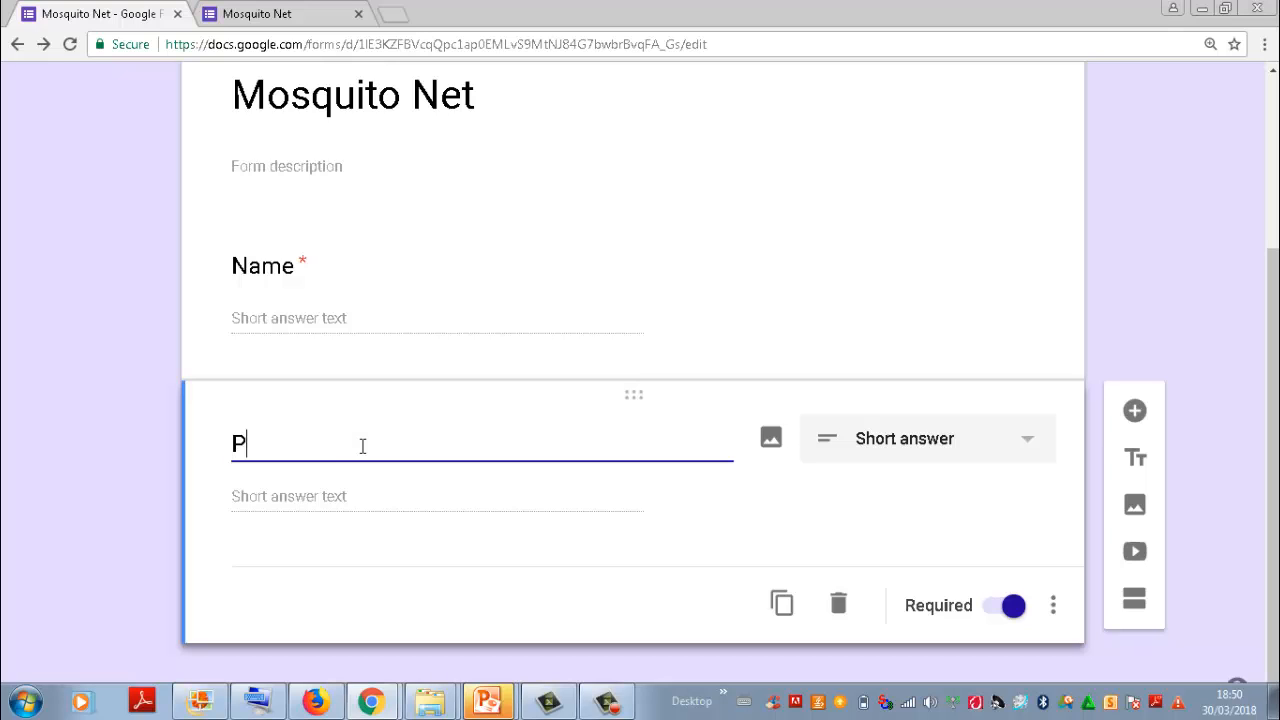
key(BackSpace)
key(BackSpace)
text(one)
key(BackSpace)
key(BackSpace)
key(BackSpace)
text(Number)
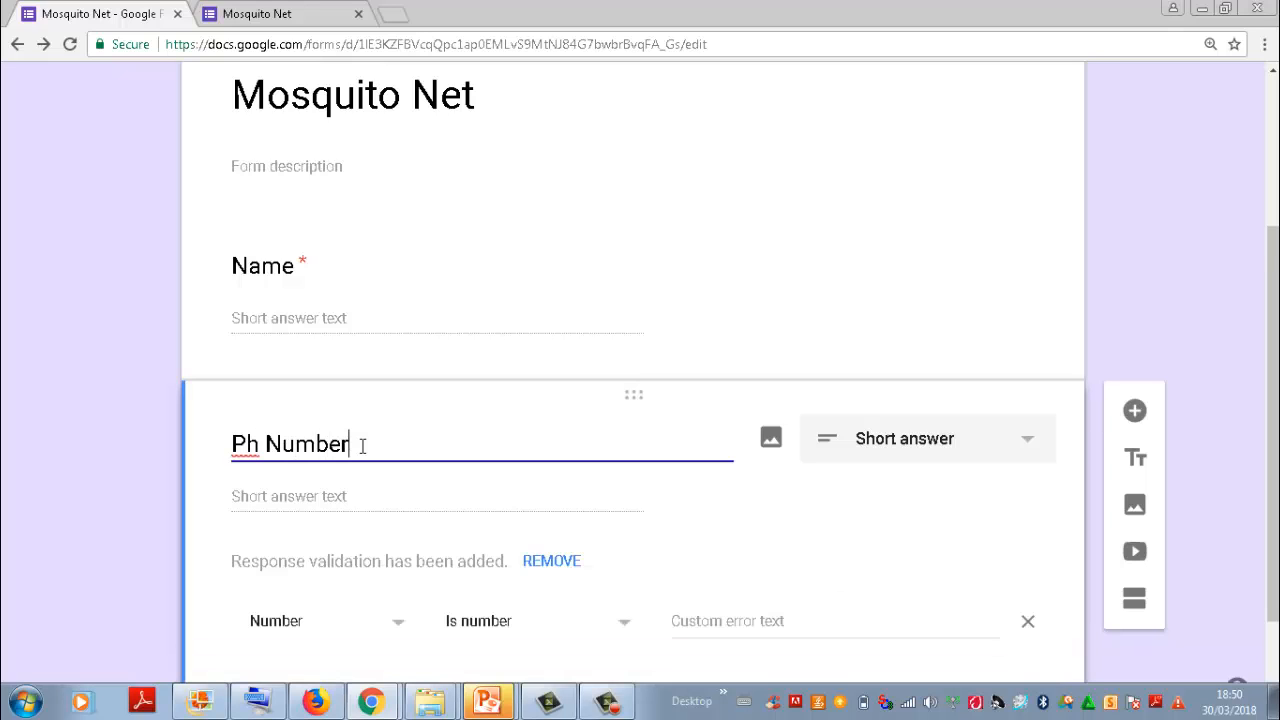
key(Left)
key(Left)
key(Left)
key(Left)
key(Left)
key(Left)
key(Left)
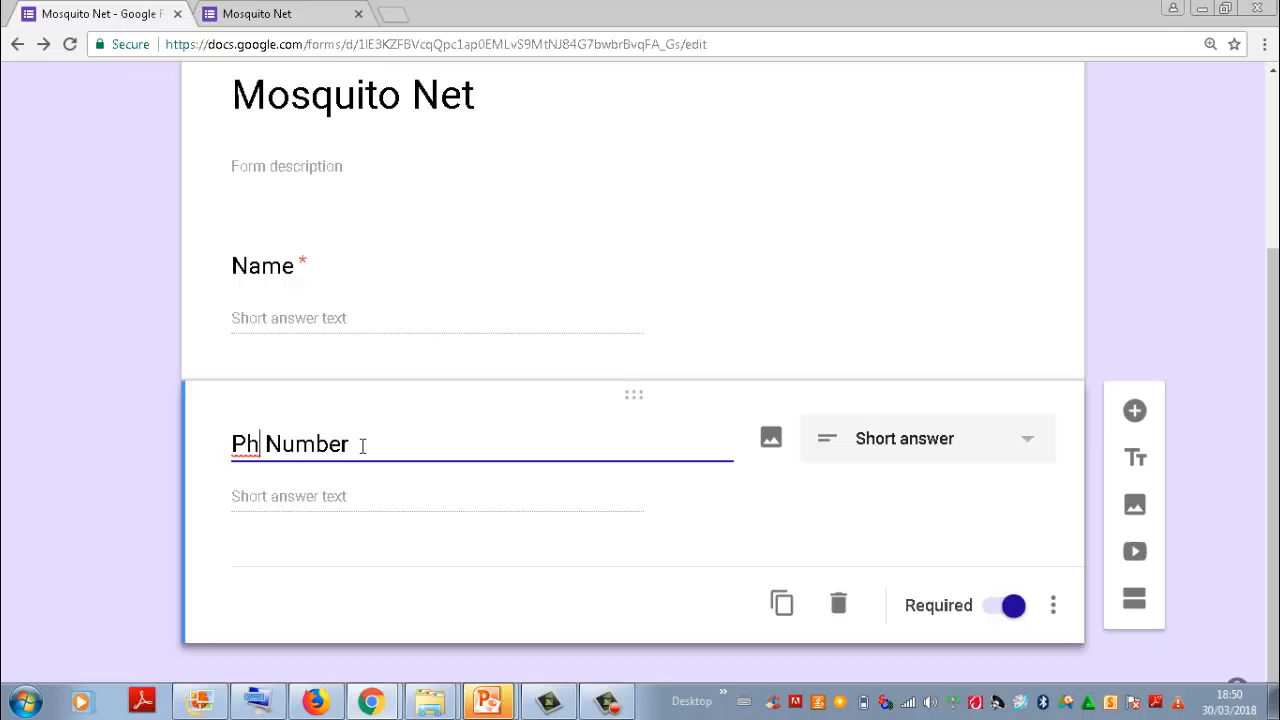
text(one)
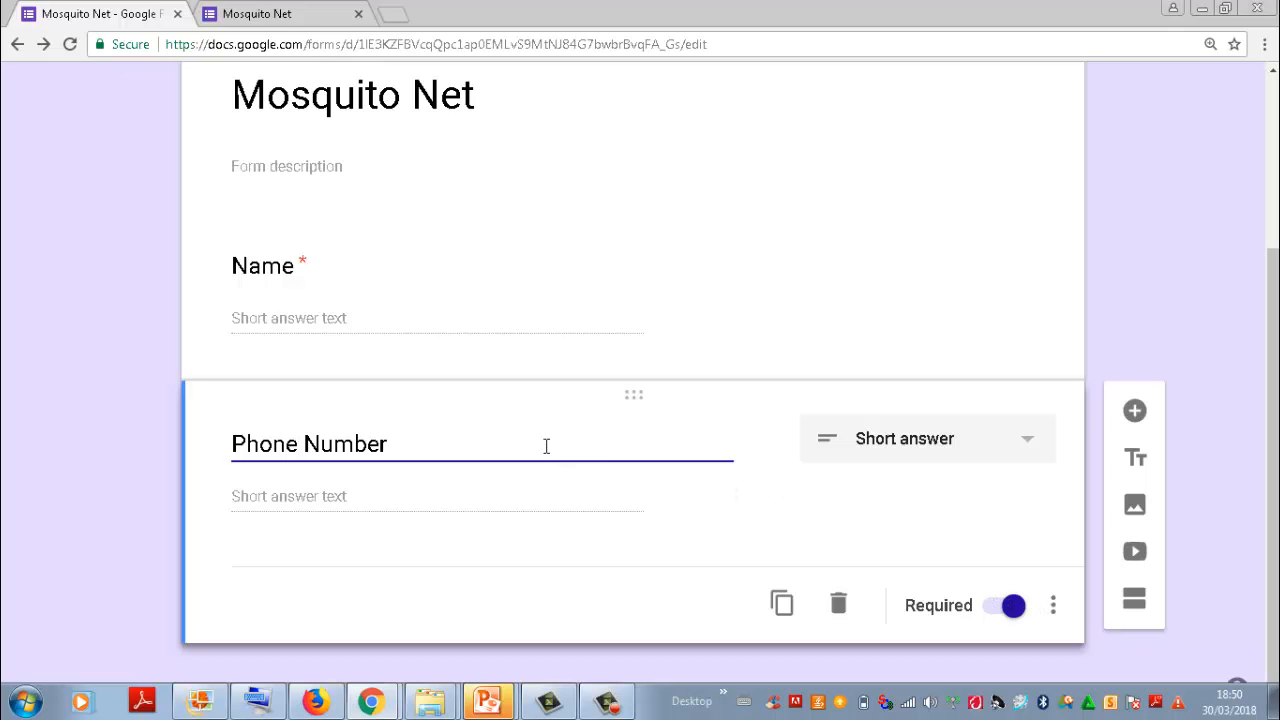
Step: Duplicate the Phone Number question and clear the title of the copy
click(790, 601)
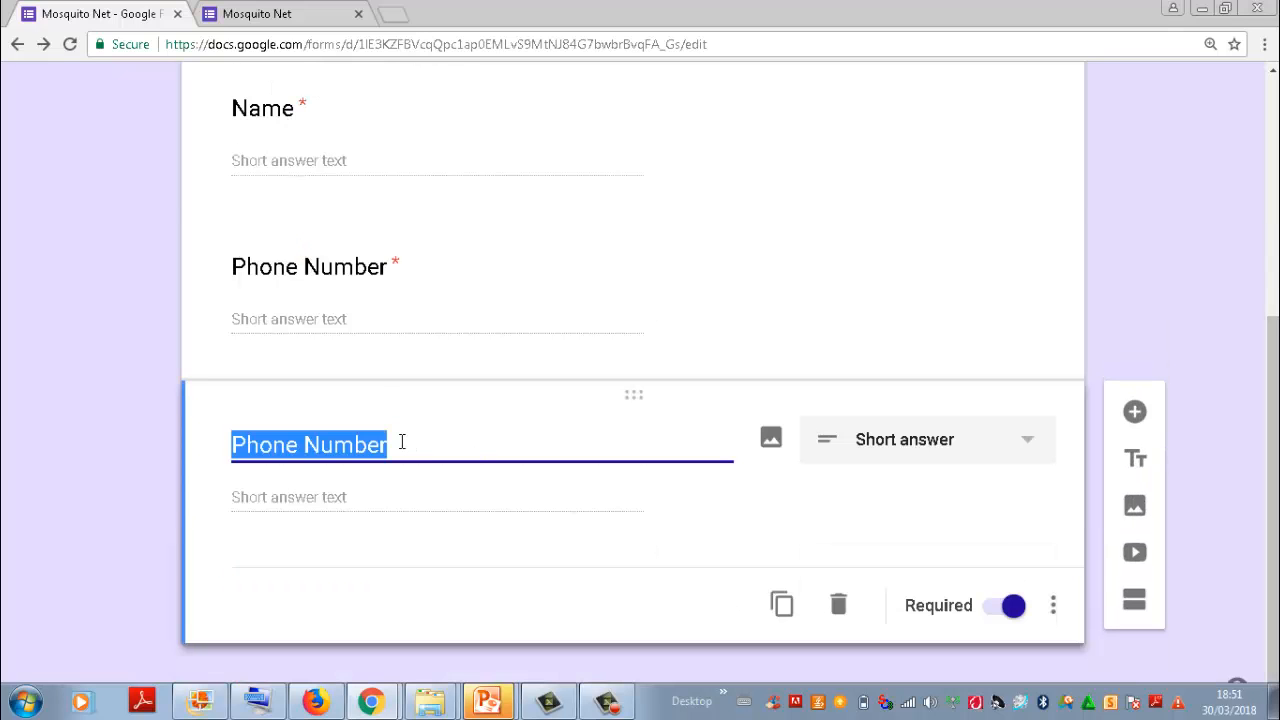
text(De)
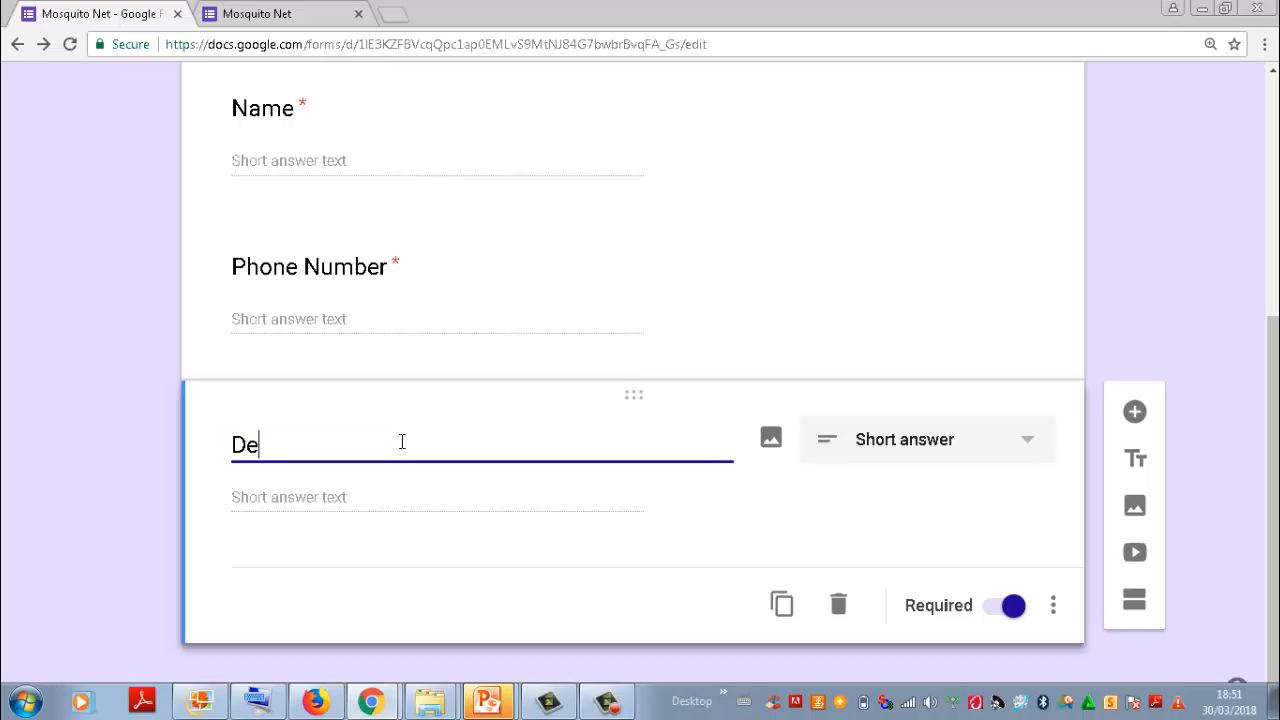
text(Tailed)
key(BackSpace)
key(BackSpace)
key(BackSpace)
text(led)
key(BackSpace)
key(BackSpace)
key(BackSpace)
key(BackSpace)
key(BackSpace)
key(BackSpace)
key(BackSpace)
key(BackSpace)
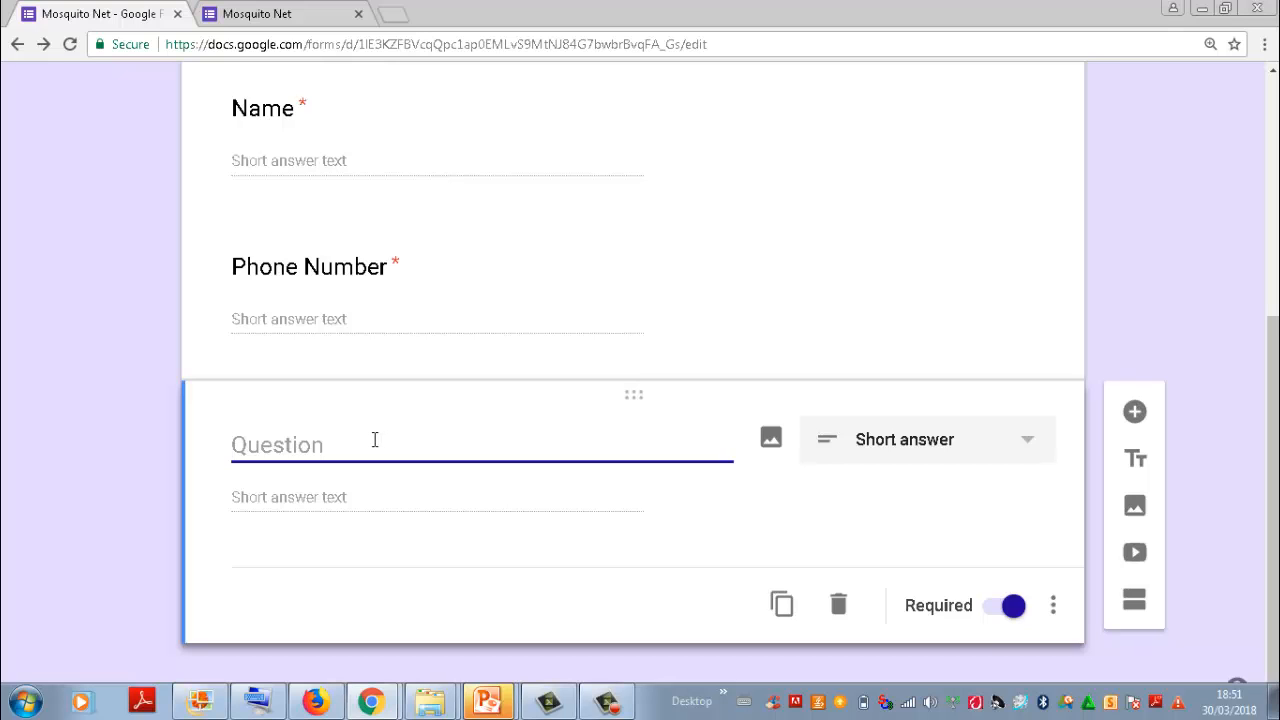
Step: Title the new third question "Detailed Shipping Address"
text(de)
key(BackSpace)
key(BackSpace)
text(Detailed )
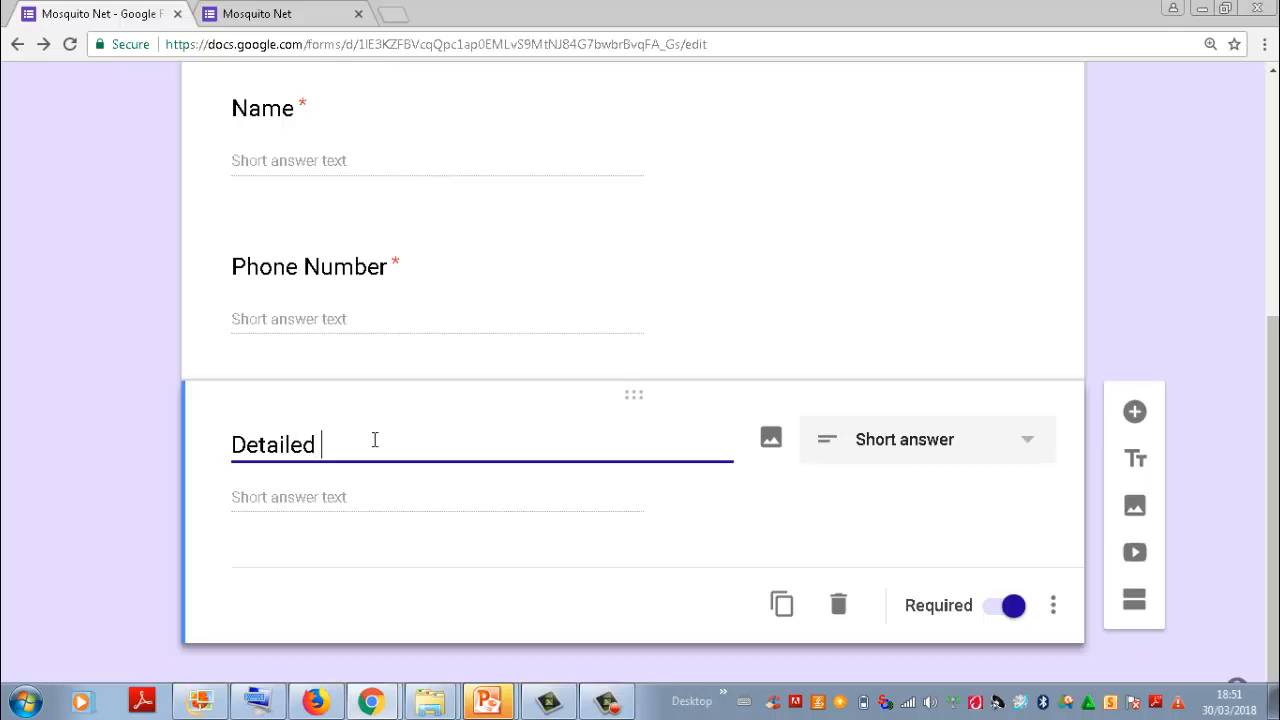
text(Shiping)
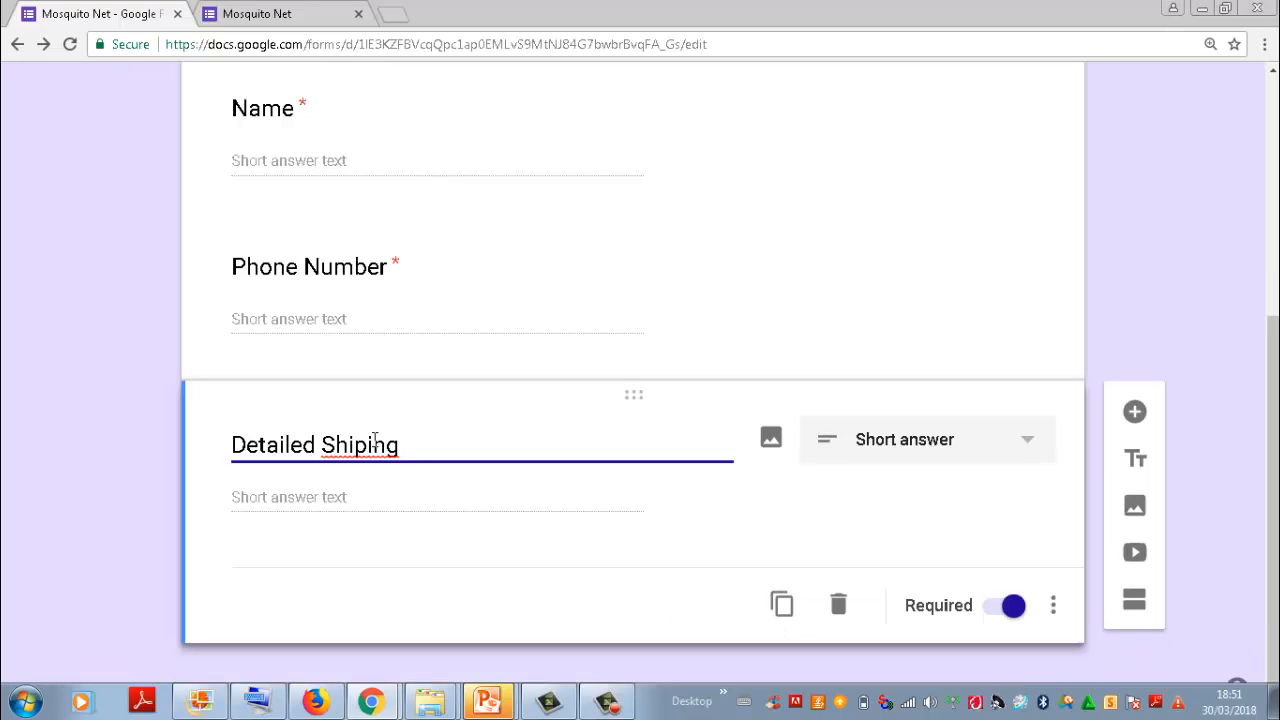
key(BackSpace)
key(BackSpace)
key(BackSpace)
text(ping Address)
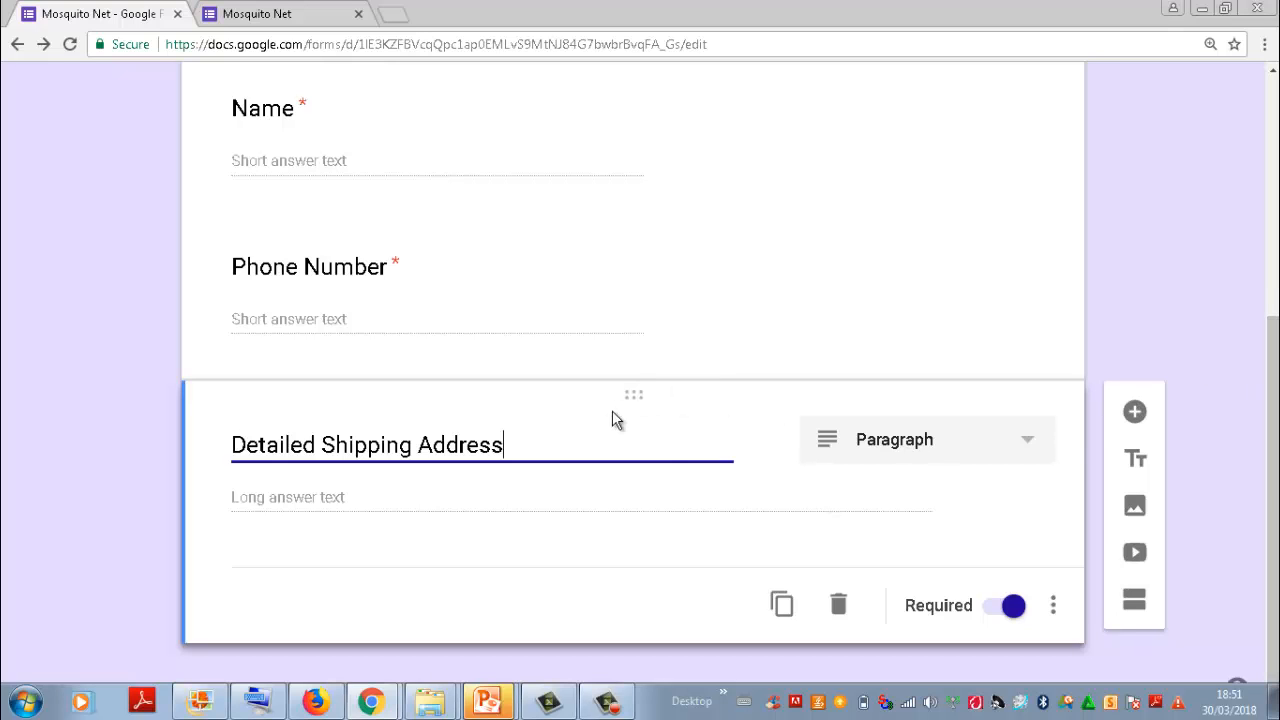
Step: Duplicate the Detailed Shipping Address question and title the copy "Quantity"
click(783, 613)
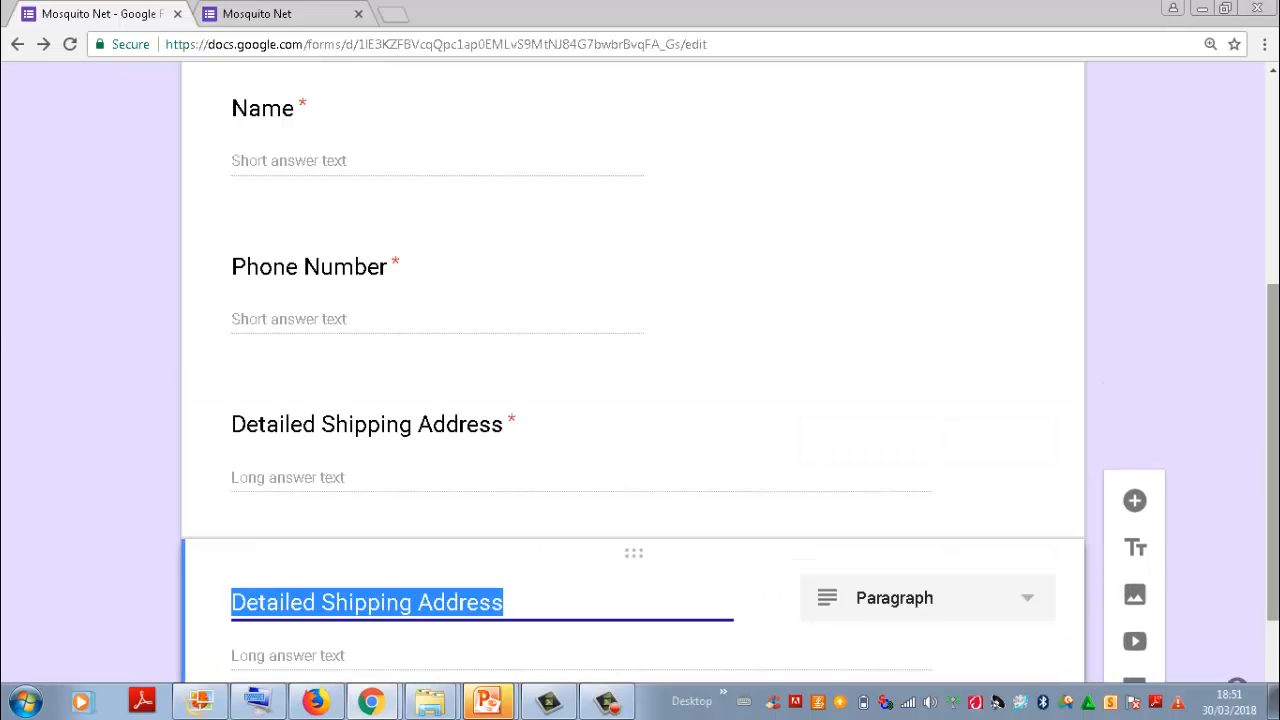
key(BackSpace)
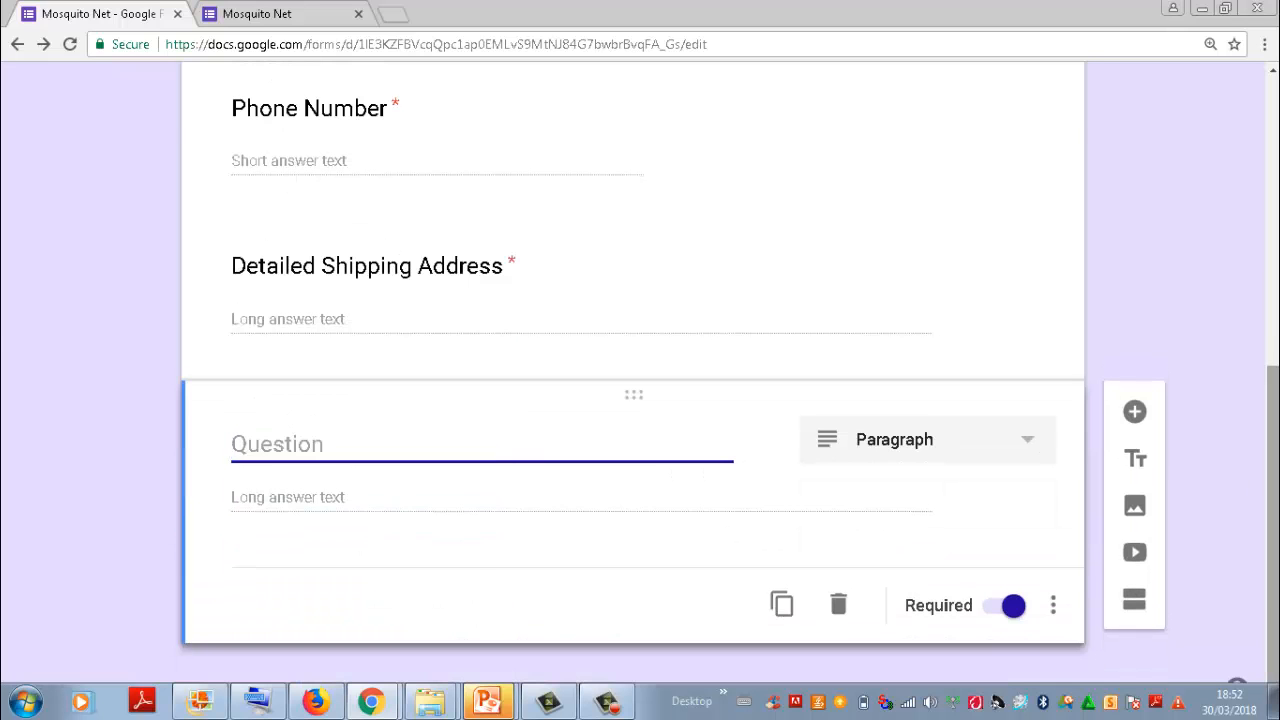
text(Q)
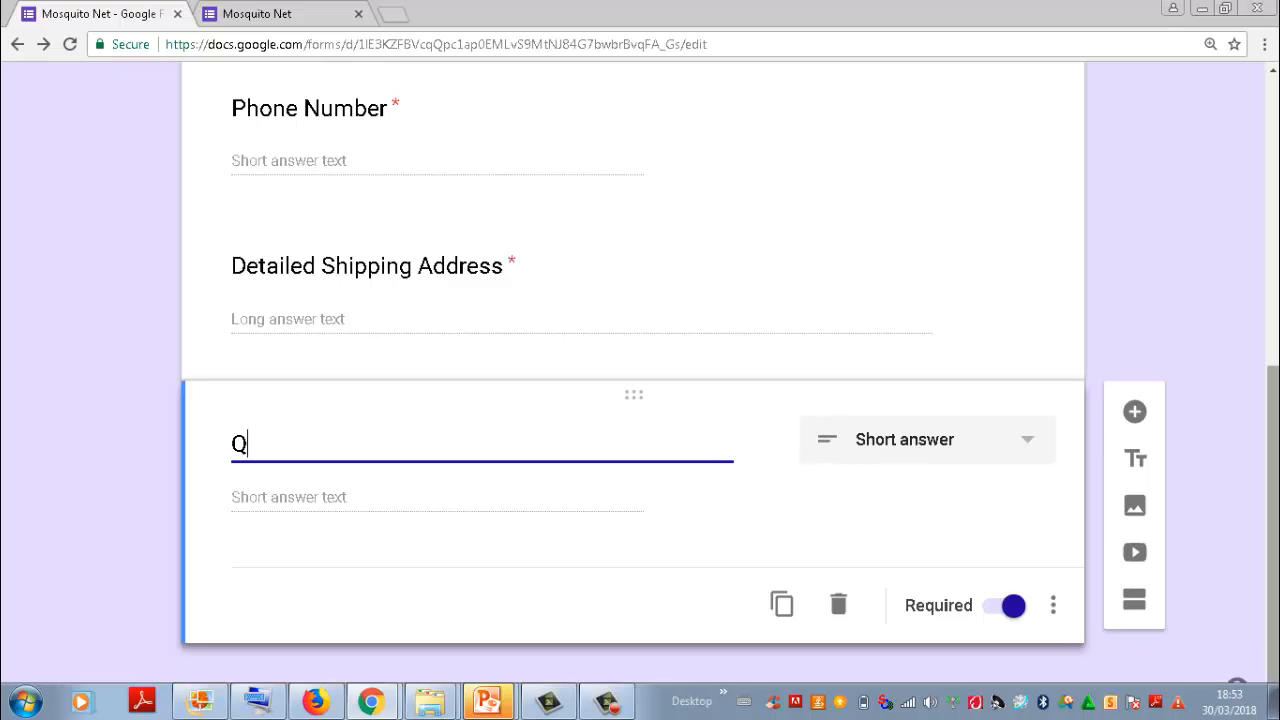
text(uantity)
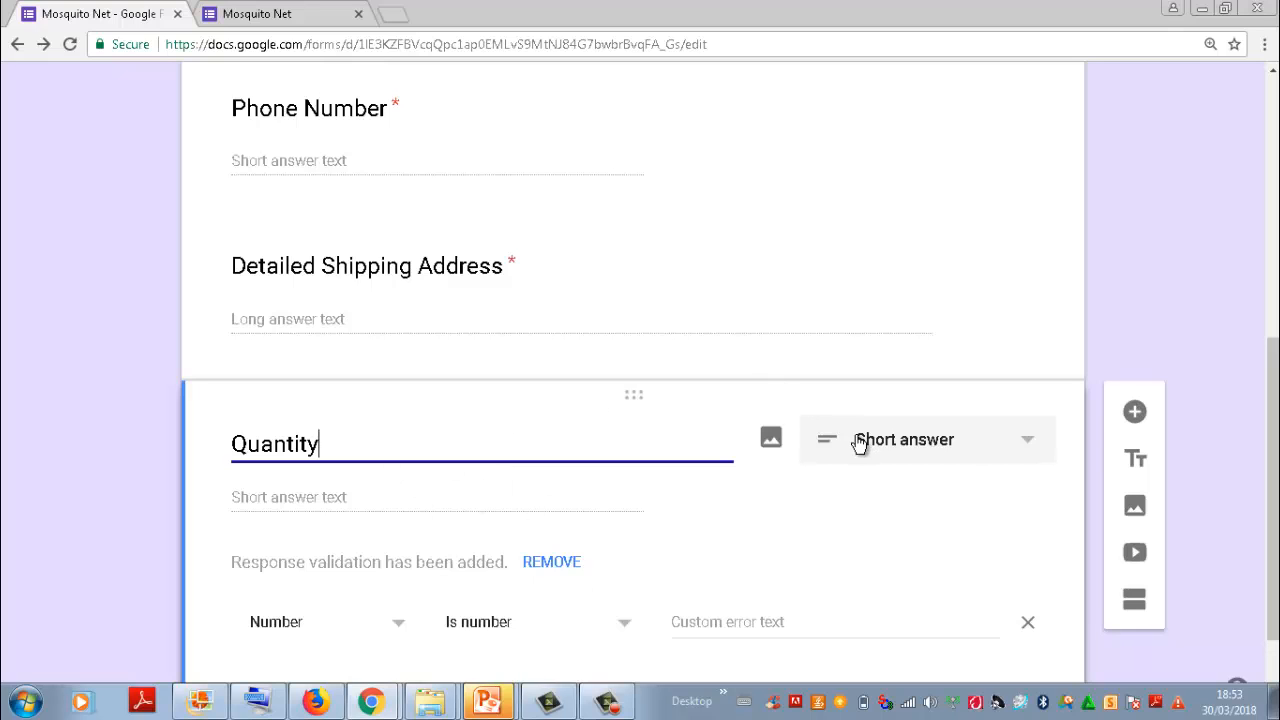
Step: Change the Quantity question to a dropdown with the options 1, 2, 3 and 4
click(942, 450)
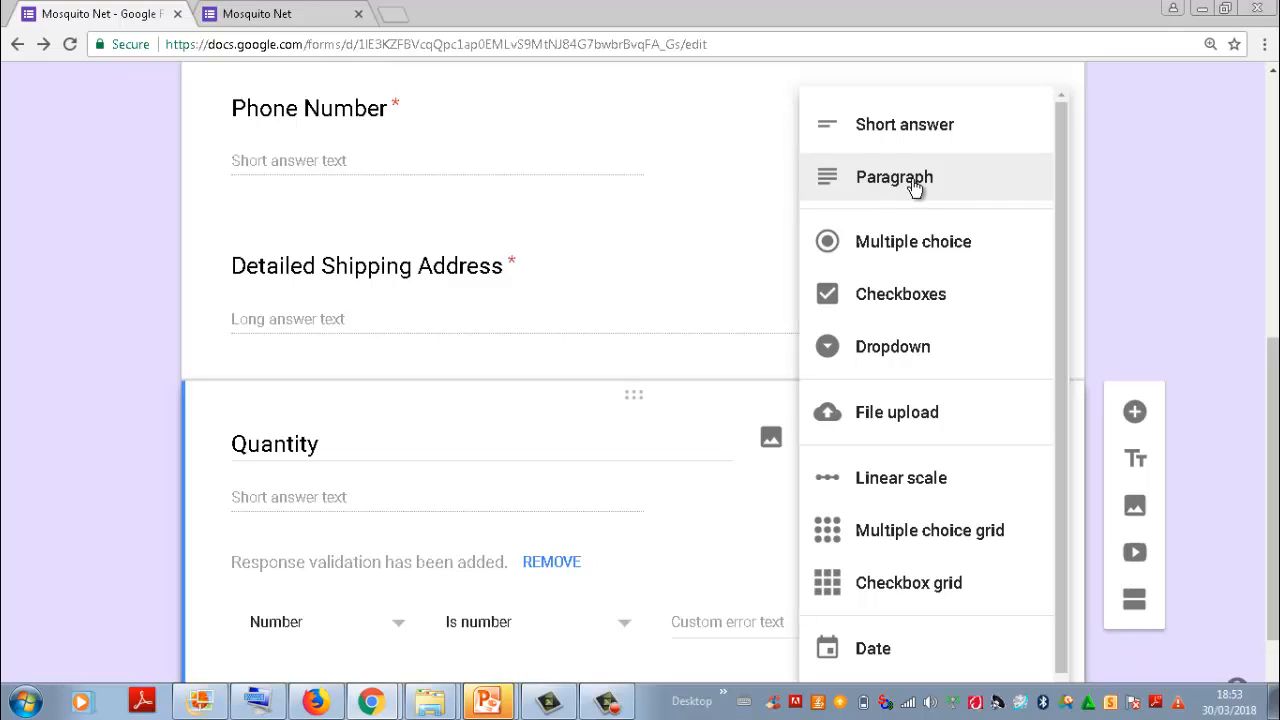
click(870, 350)
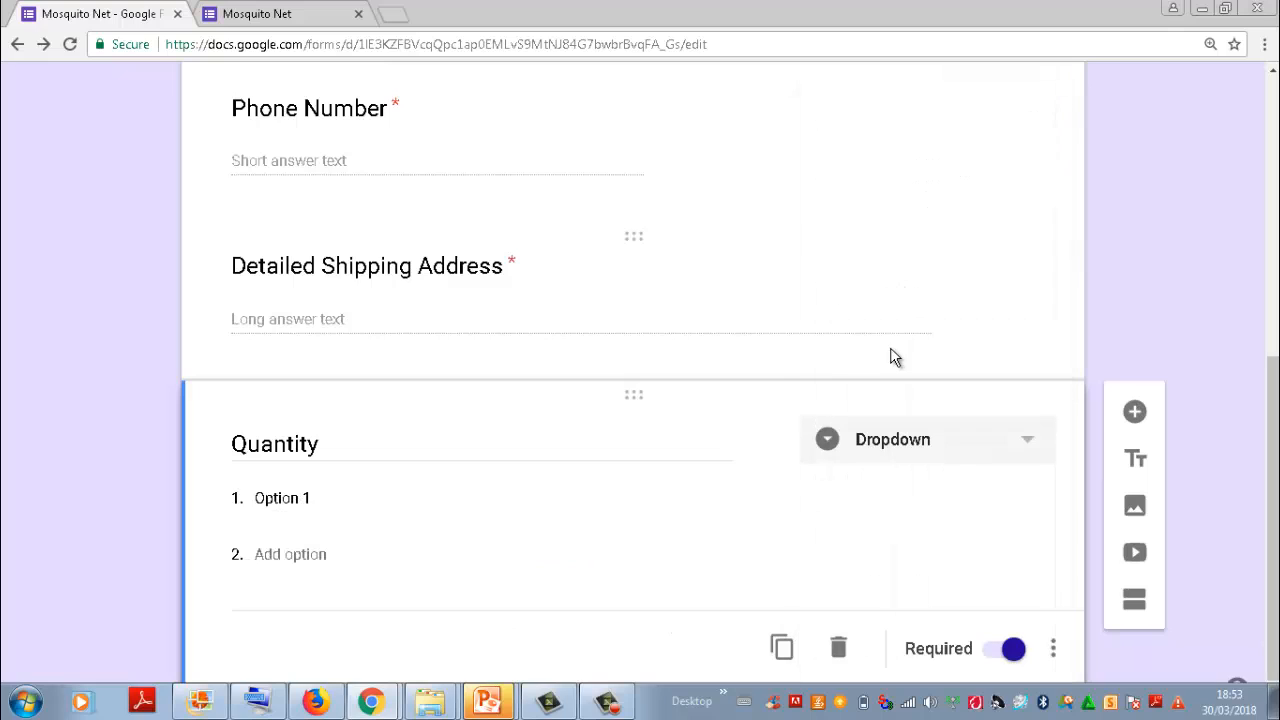
click(334, 498)
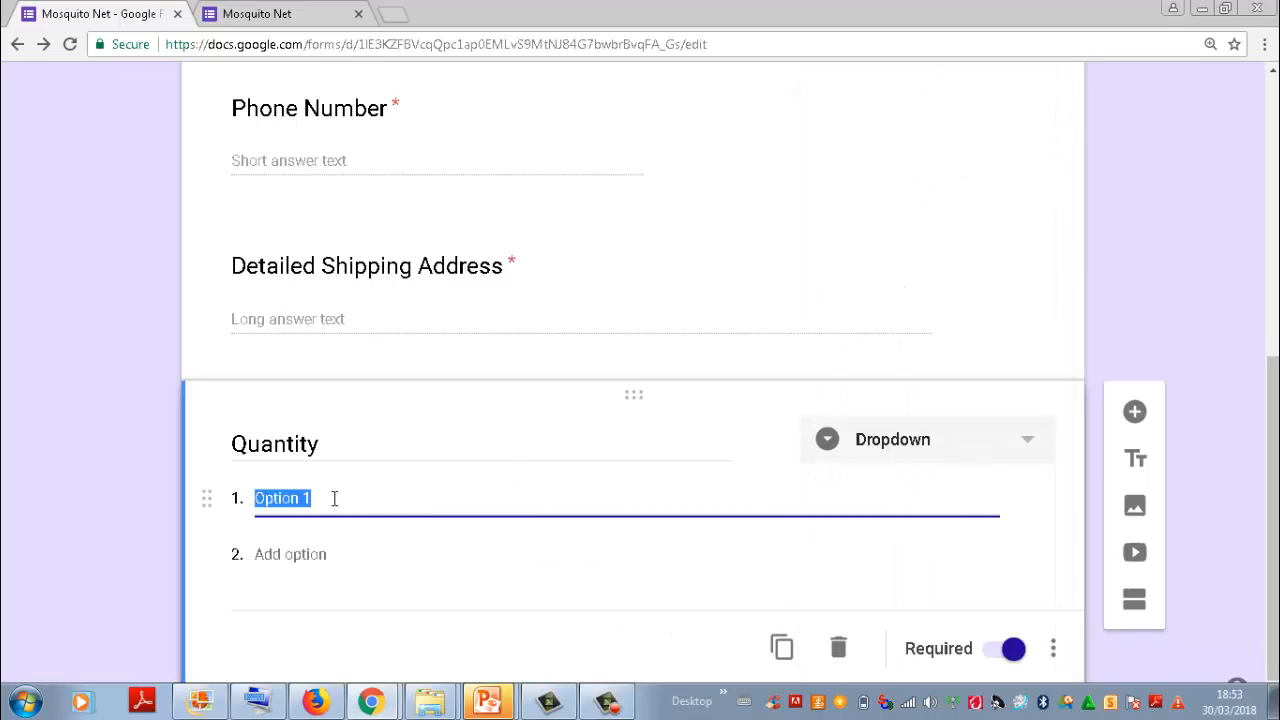
text(1)
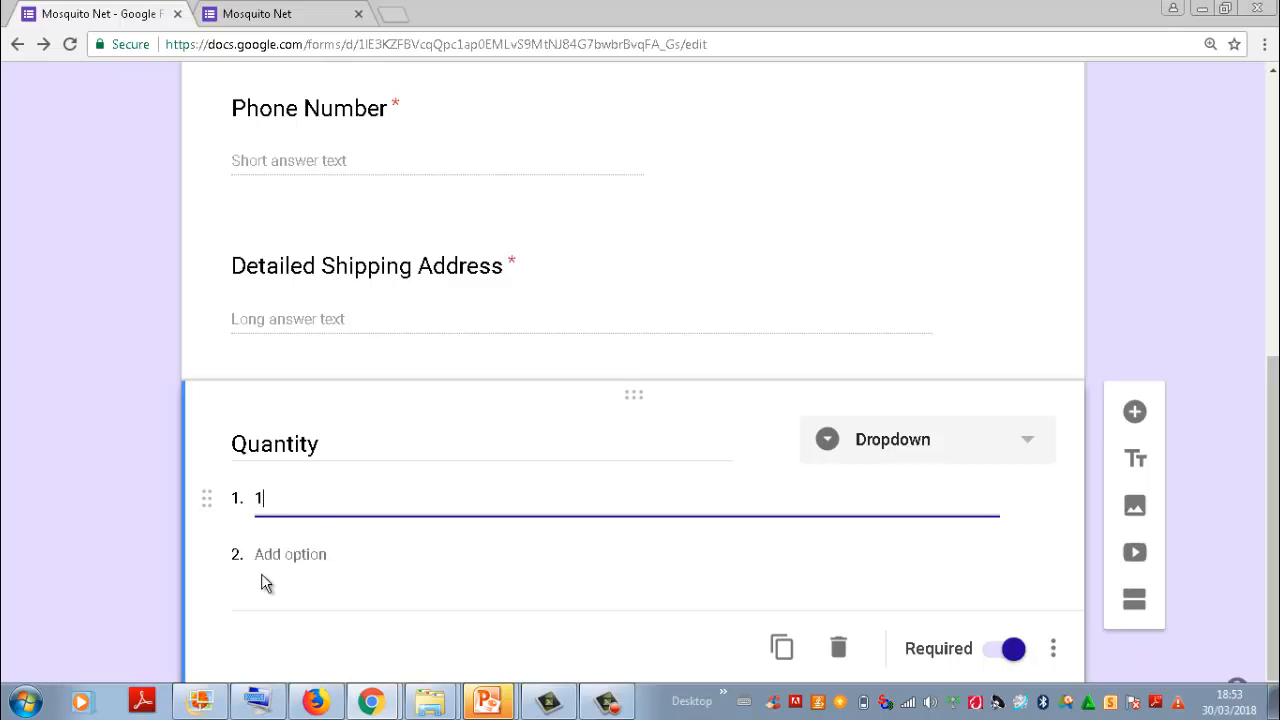
click(294, 556)
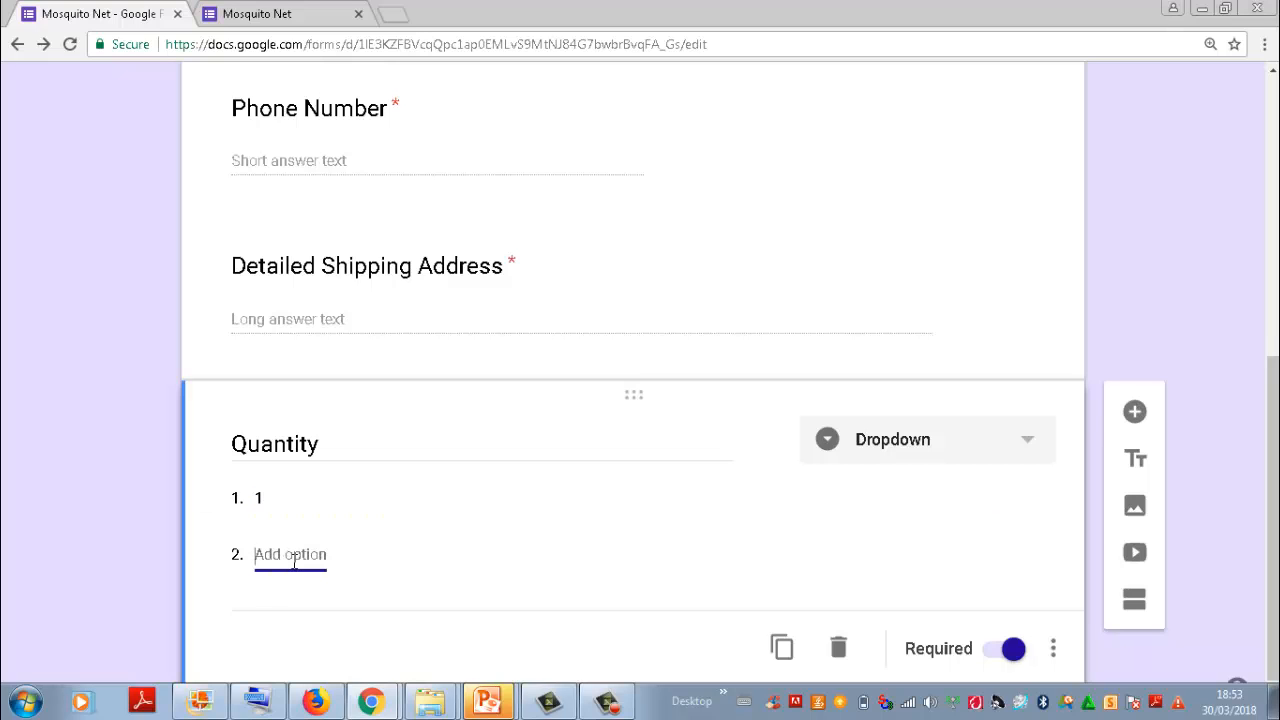
text(2)
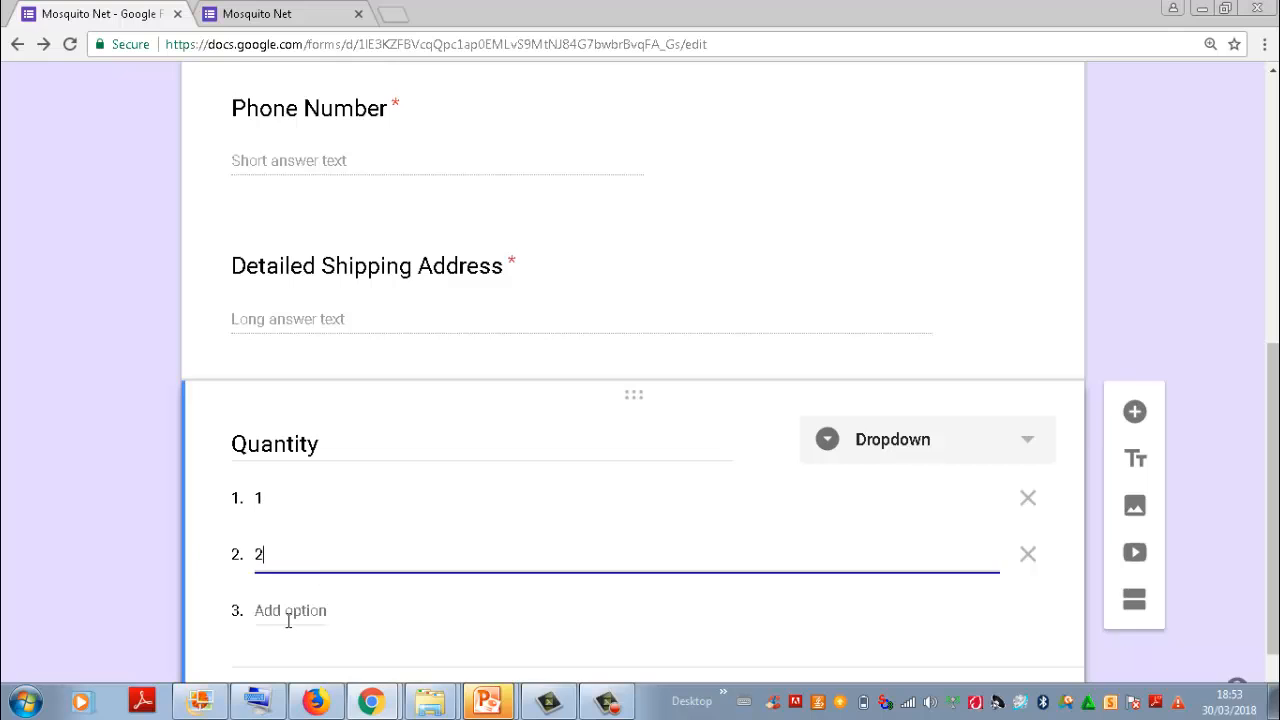
click(288, 612)
text(3)
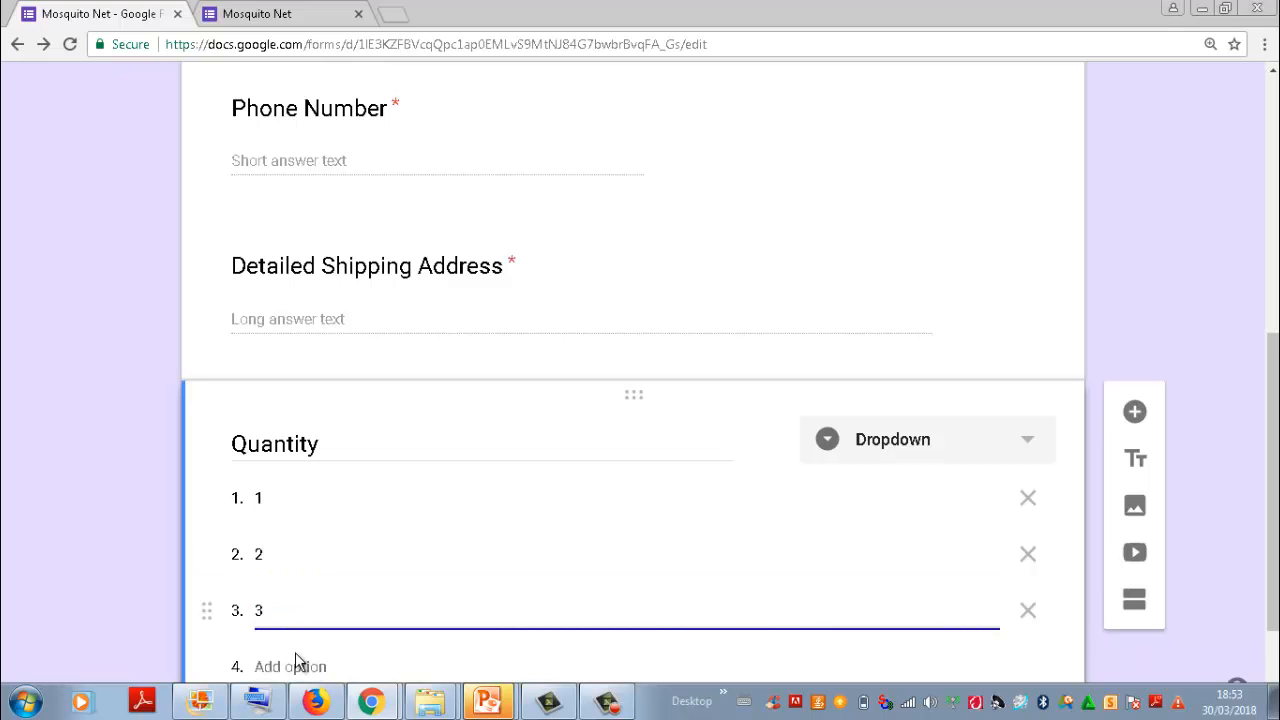
click(295, 655)
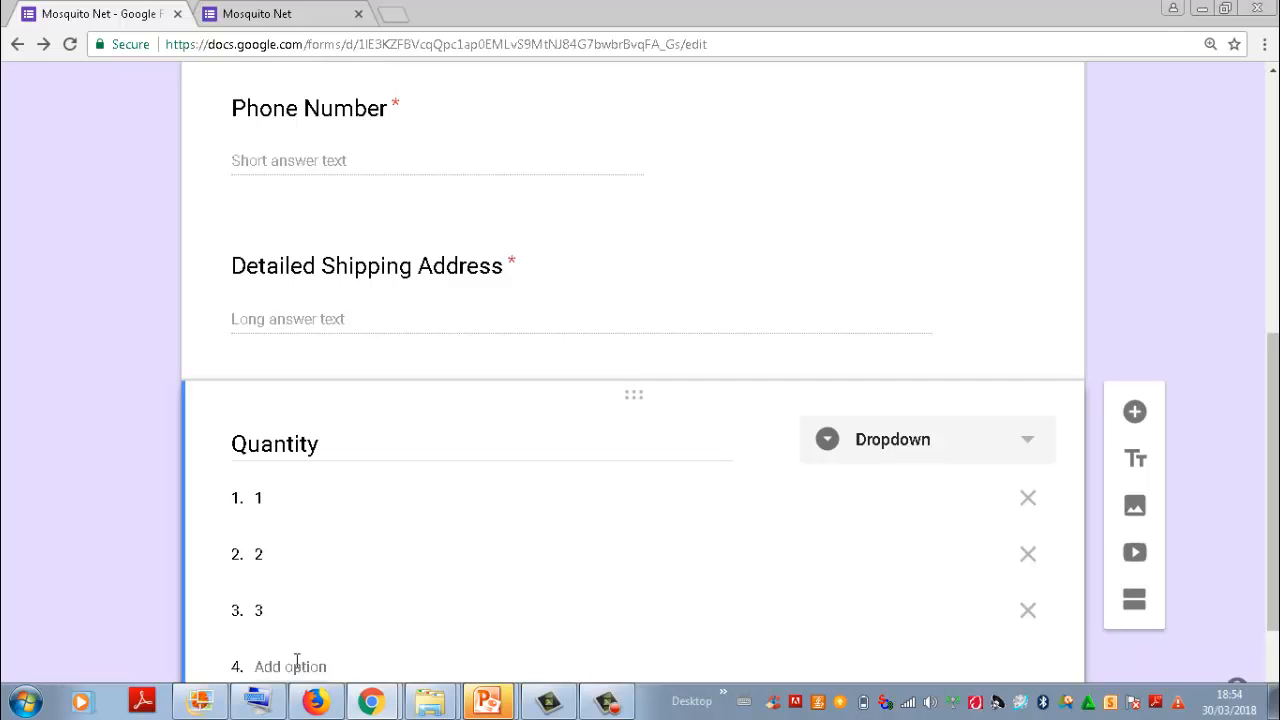
click(296, 662)
text(4)
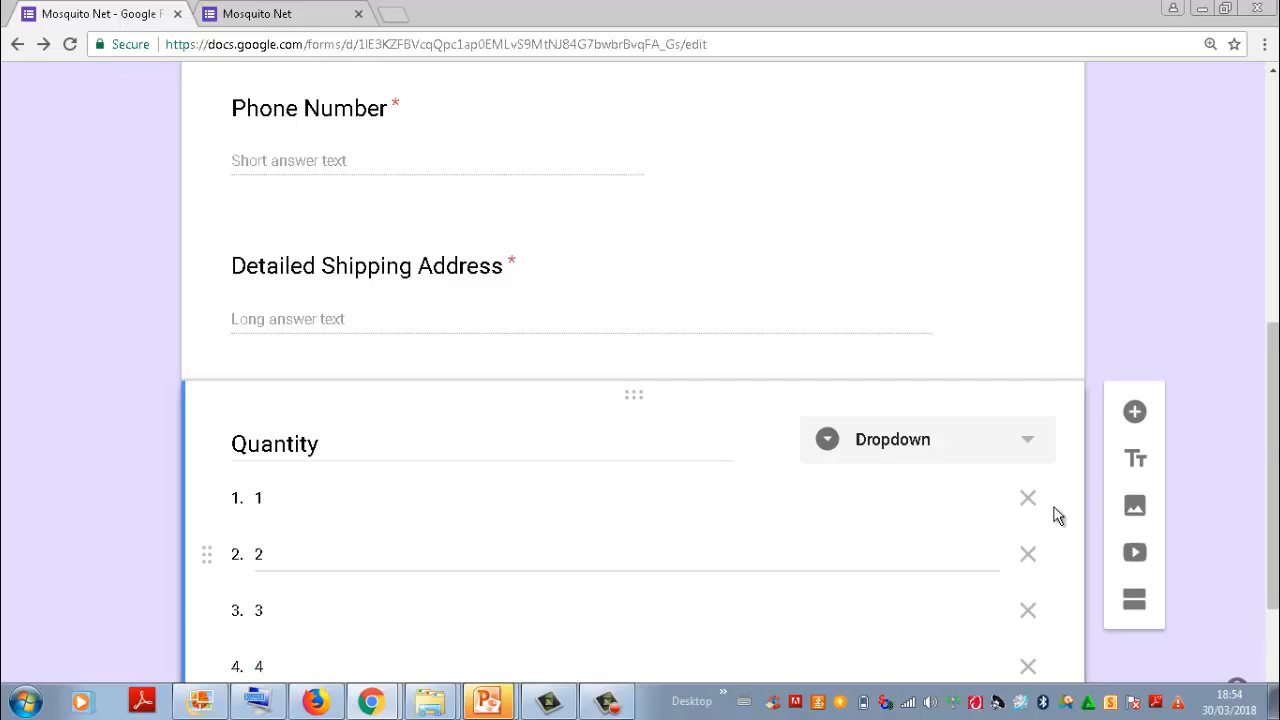
Step: Look through the question types offered for the Quantity question without changing its type, and look over the form's questions
drag(1276, 426, 1276, 500)
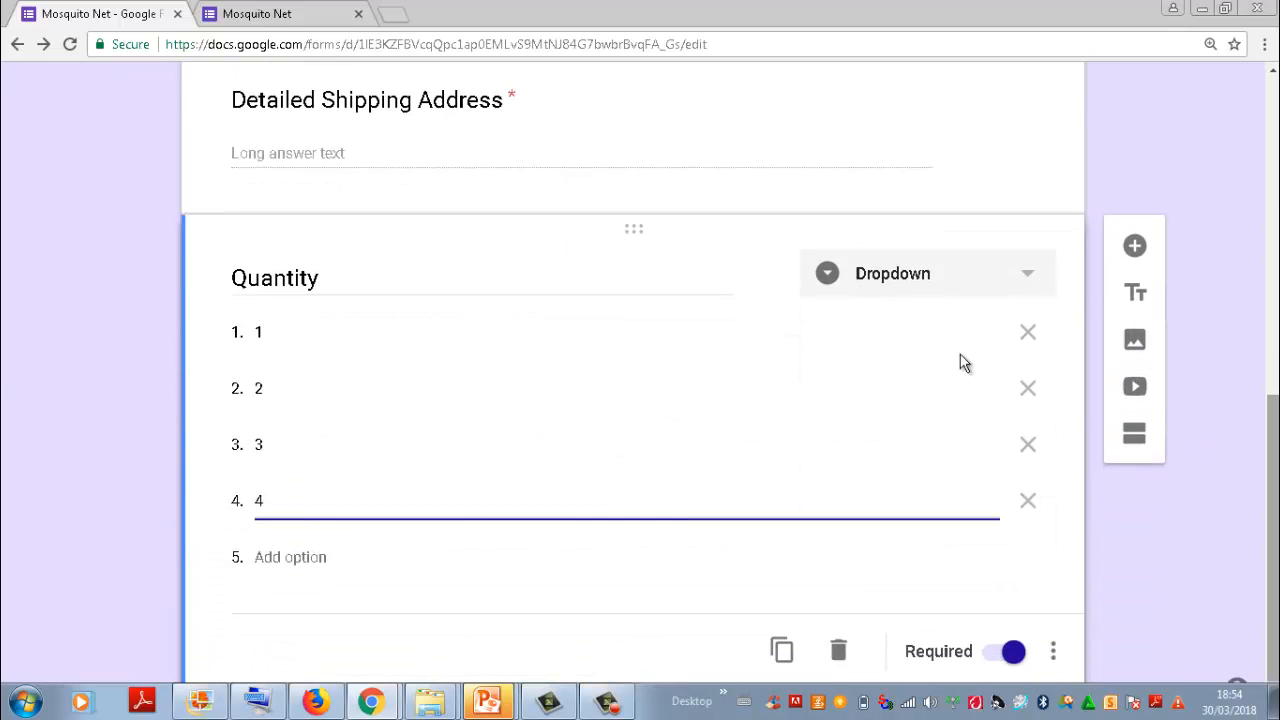
click(940, 276)
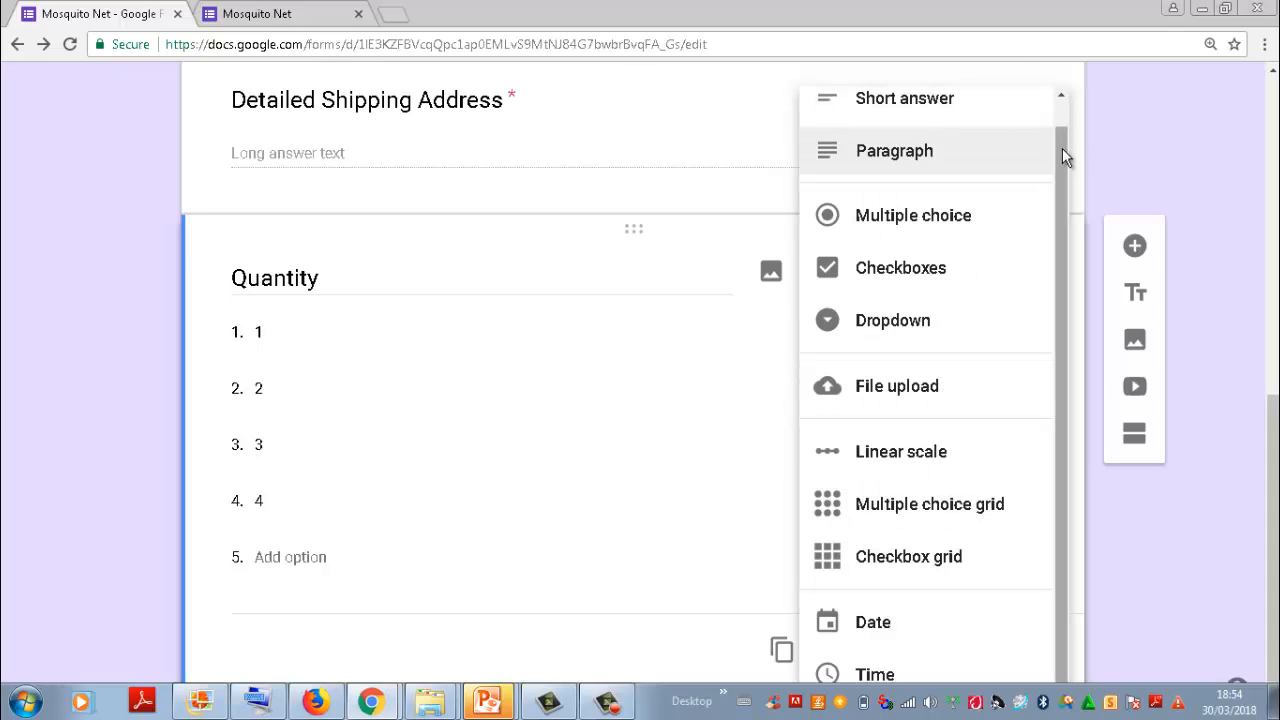
scroll(1062, 117, up, 1)
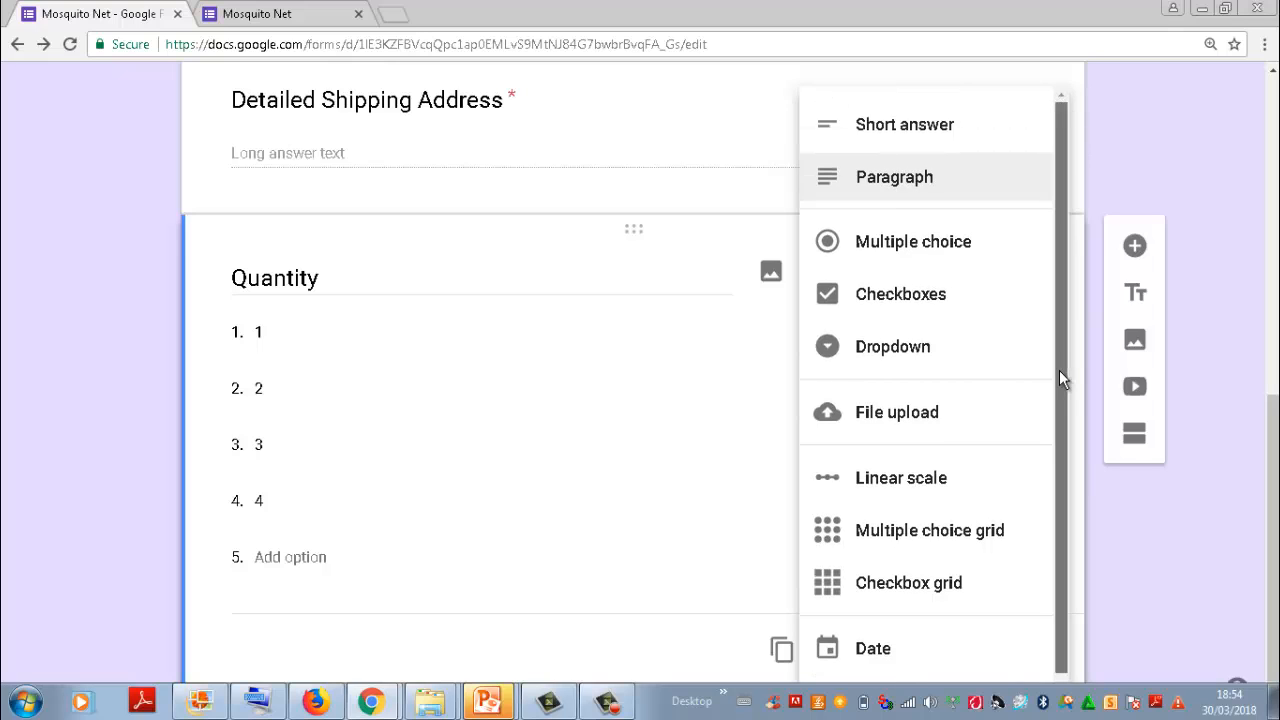
scroll(1066, 300, down, 1)
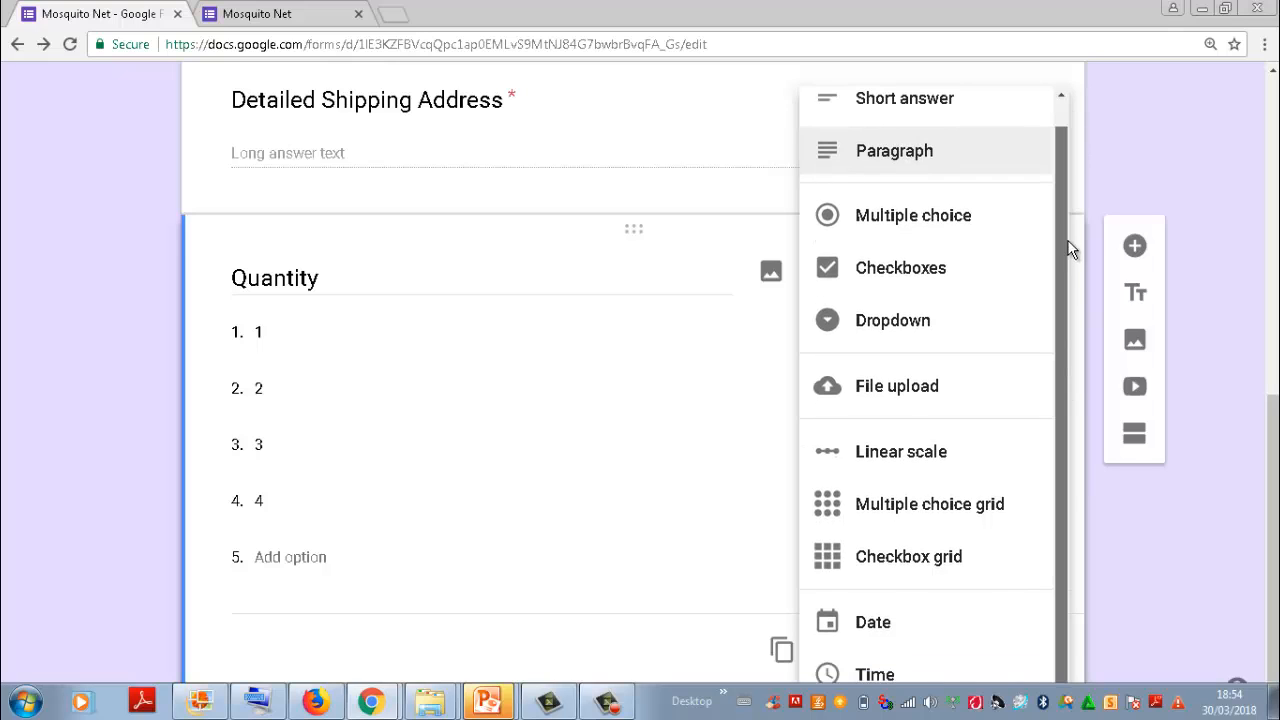
click(1251, 294)
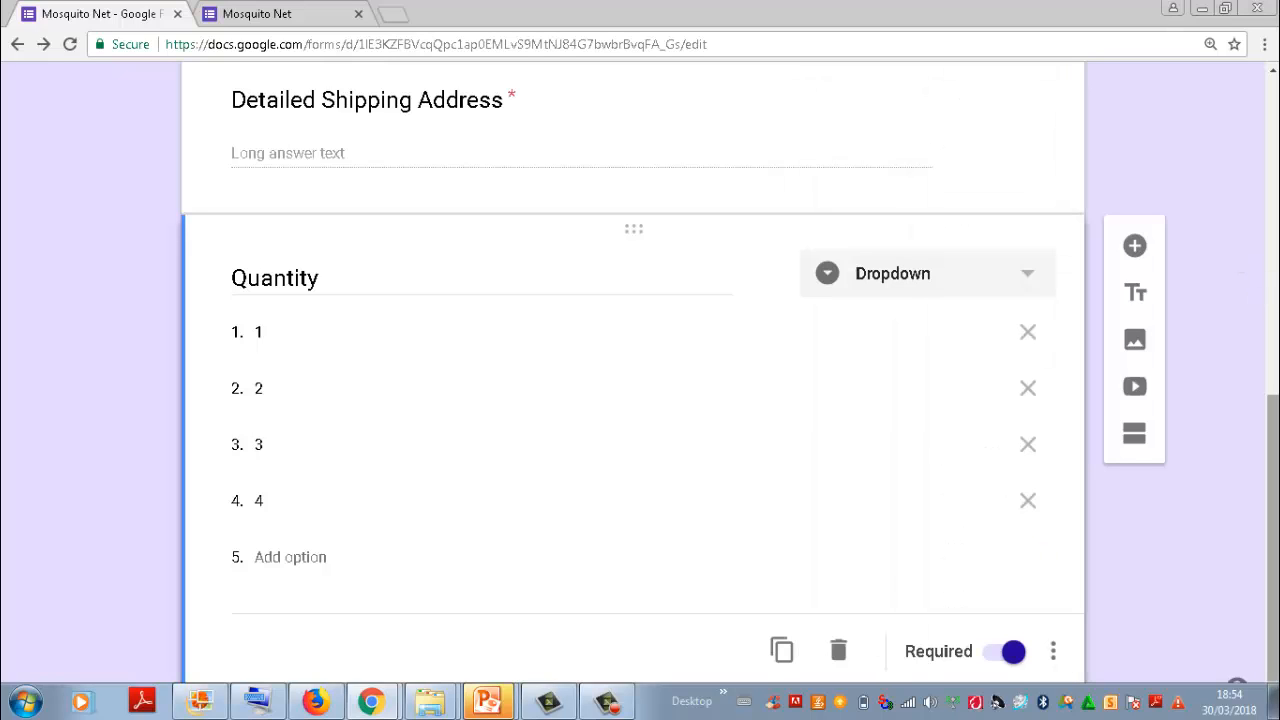
drag(1274, 444, 1276, 120)
drag(1276, 236, 1276, 467)
Step: Reload the live Mosquito Net form and review its questions, including the choices offered under Quantity
click(258, 12)
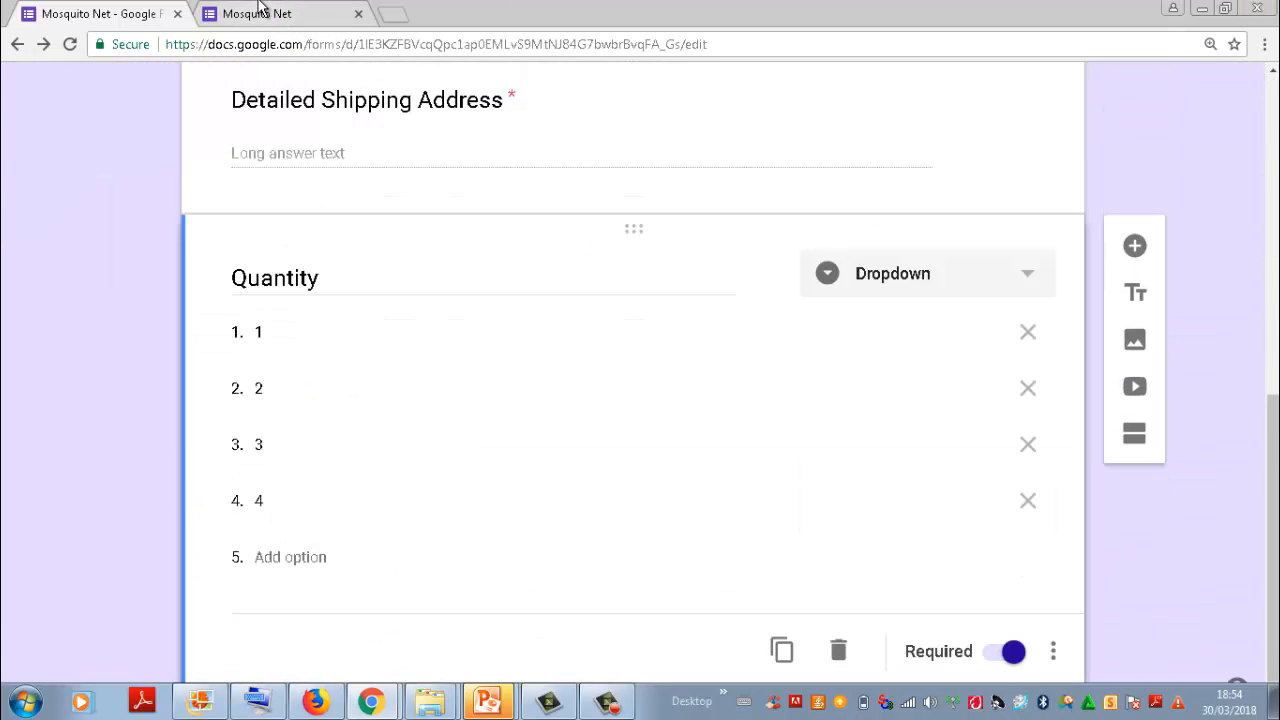
click(409, 50)
key(Return)
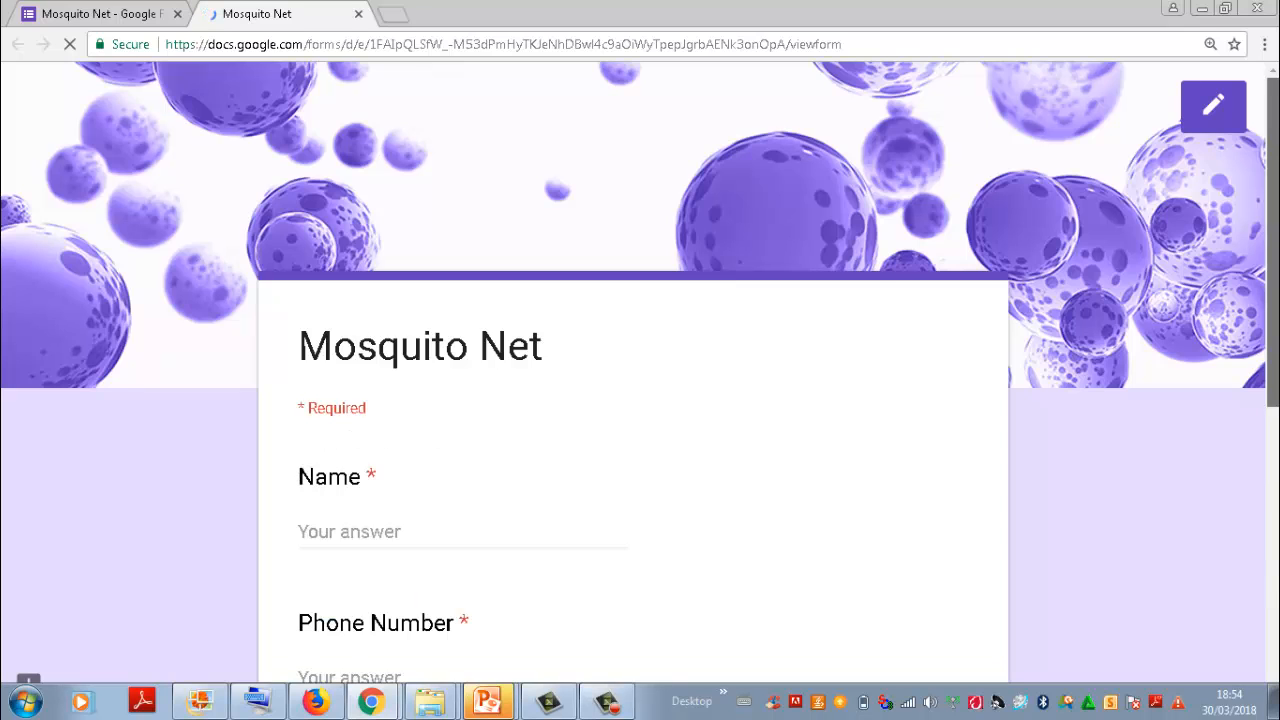
scroll(640, 400, down, 4)
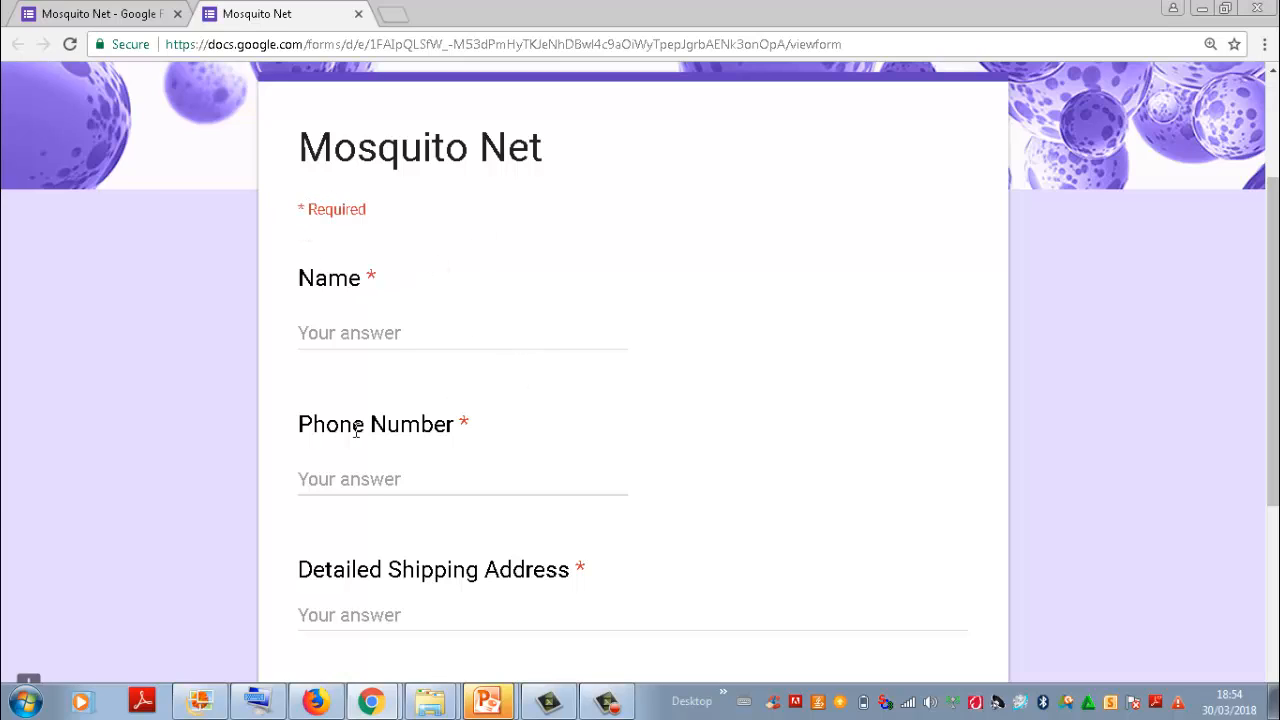
drag(1273, 198, 1273, 390)
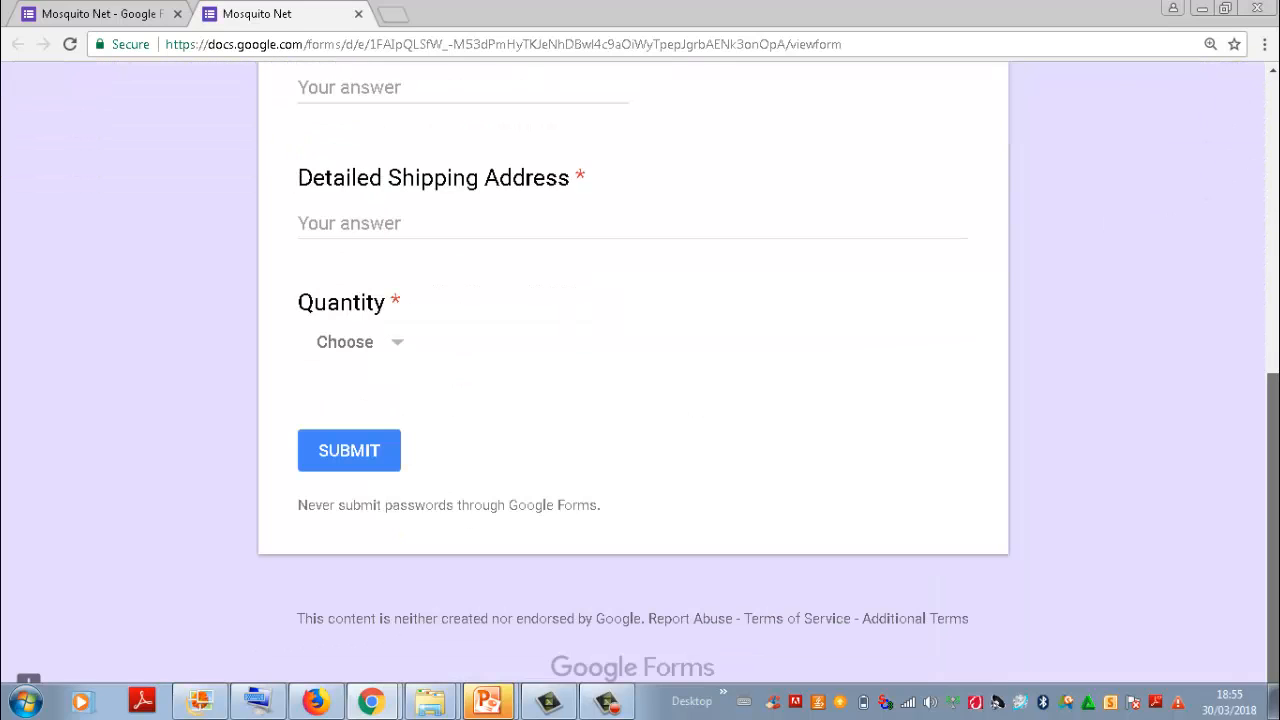
click(368, 350)
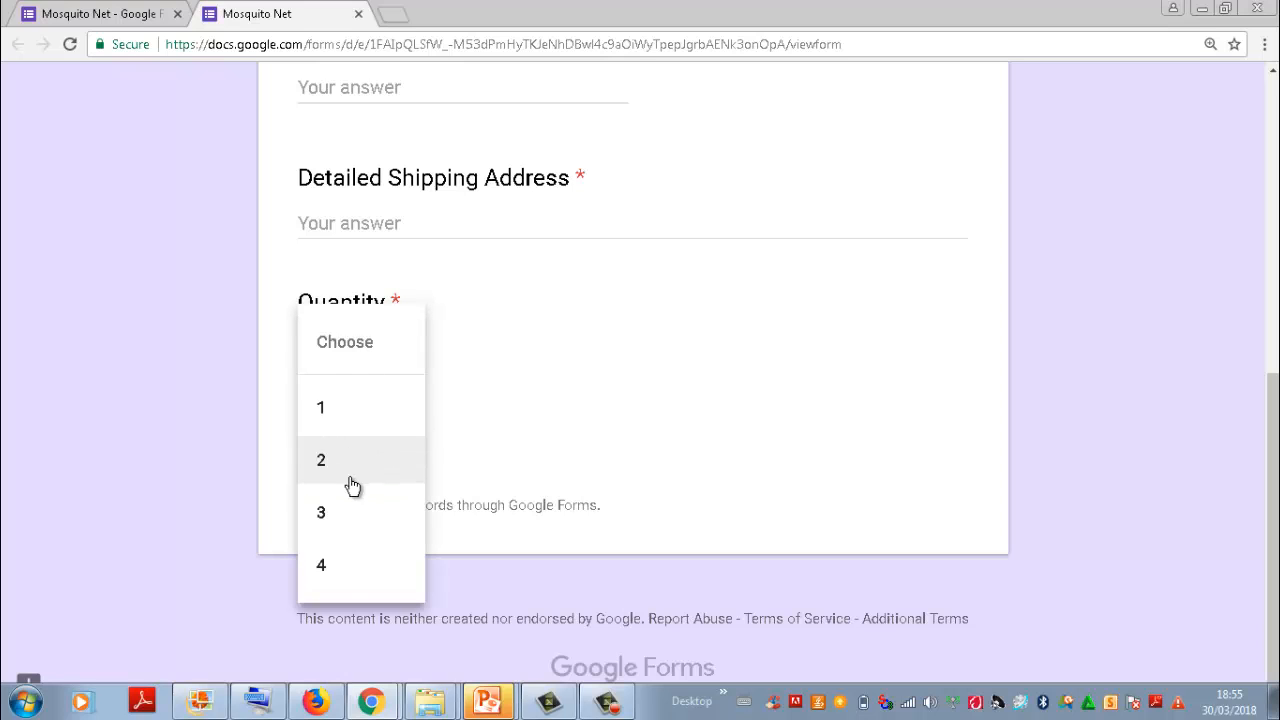
click(668, 314)
drag(1272, 490, 1272, 338)
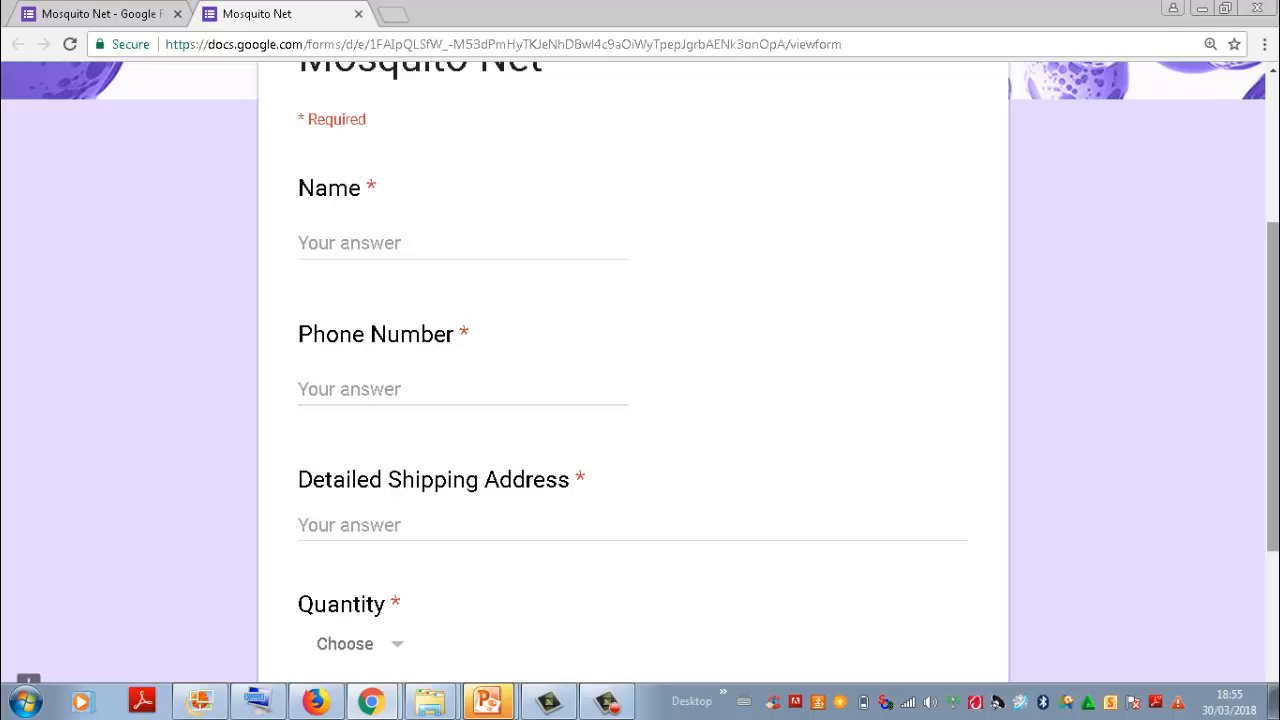
scroll(633, 380, down, 3)
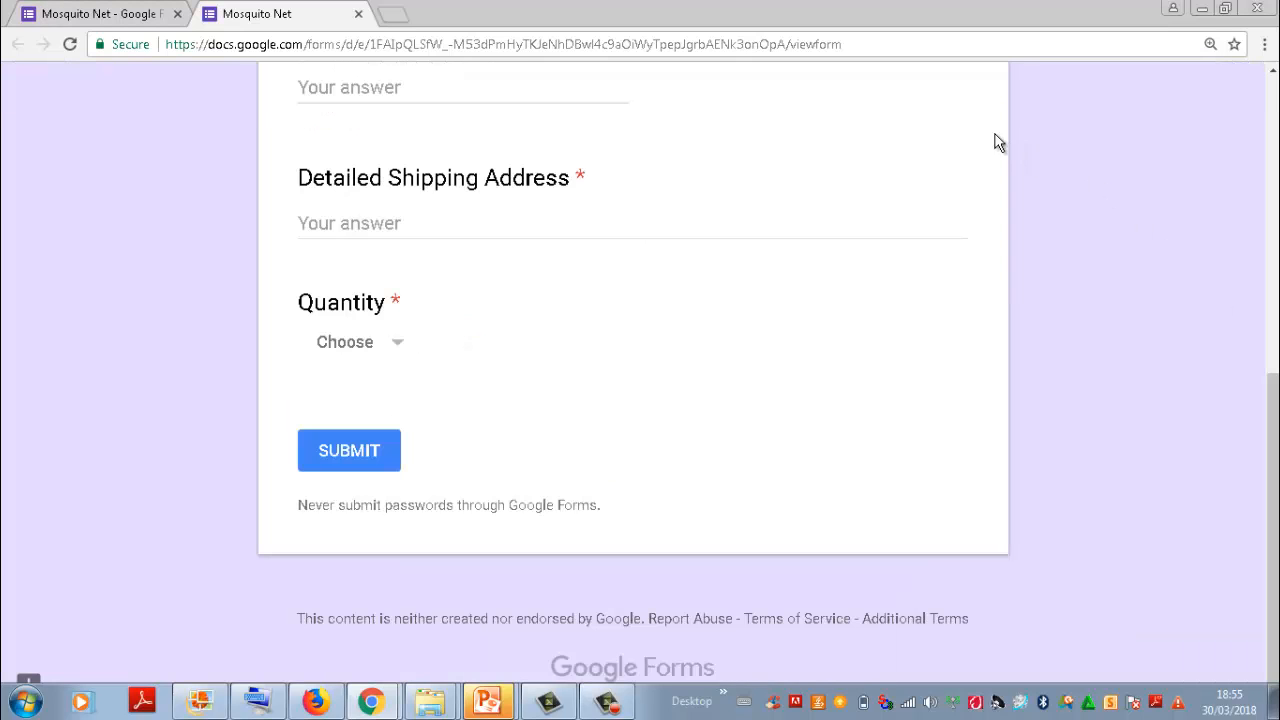
Step: Return to the form editor and review the general, presentation and quiz settings without changing them
click(117, 8)
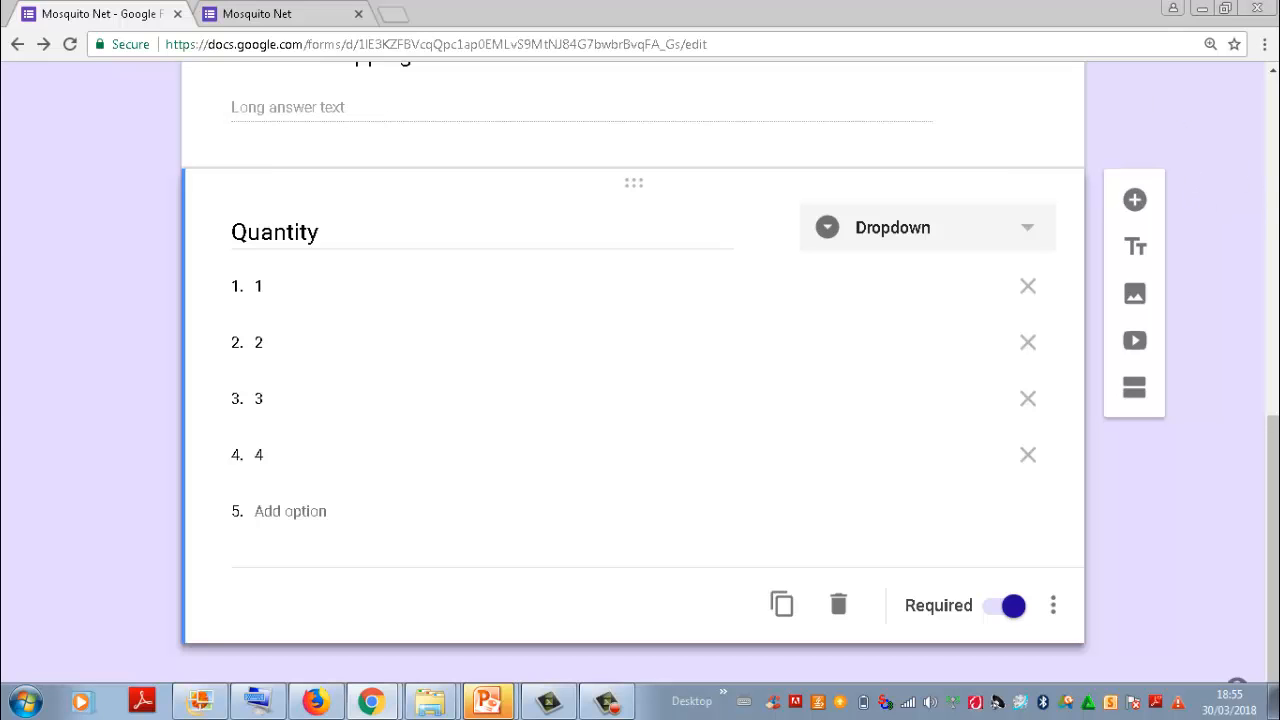
drag(1276, 382, 1268, 45)
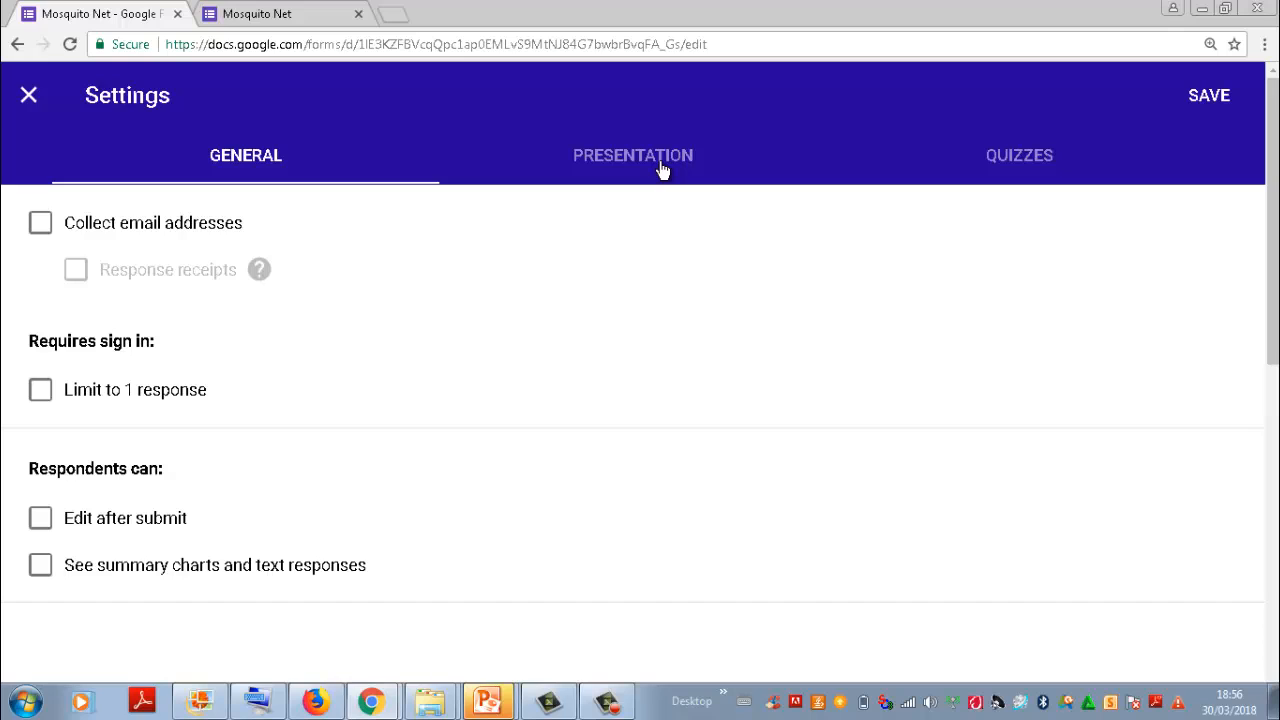
click(452, 178)
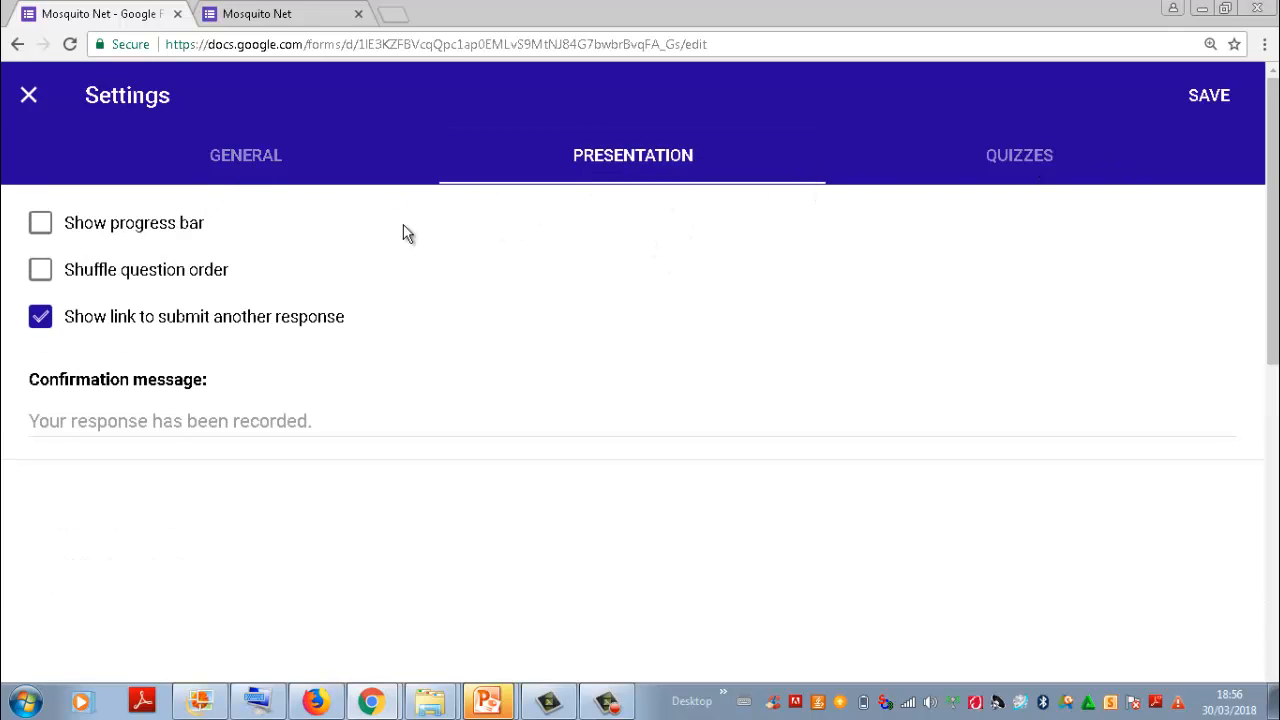
click(1023, 171)
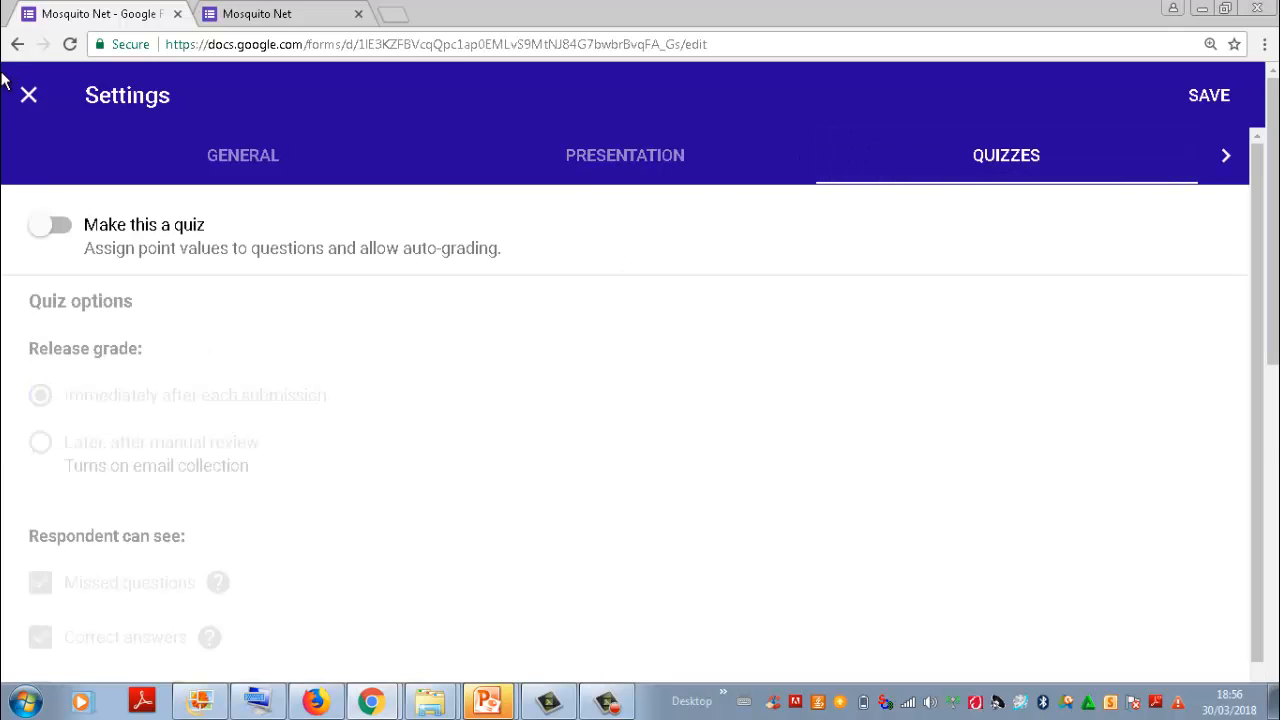
click(32, 105)
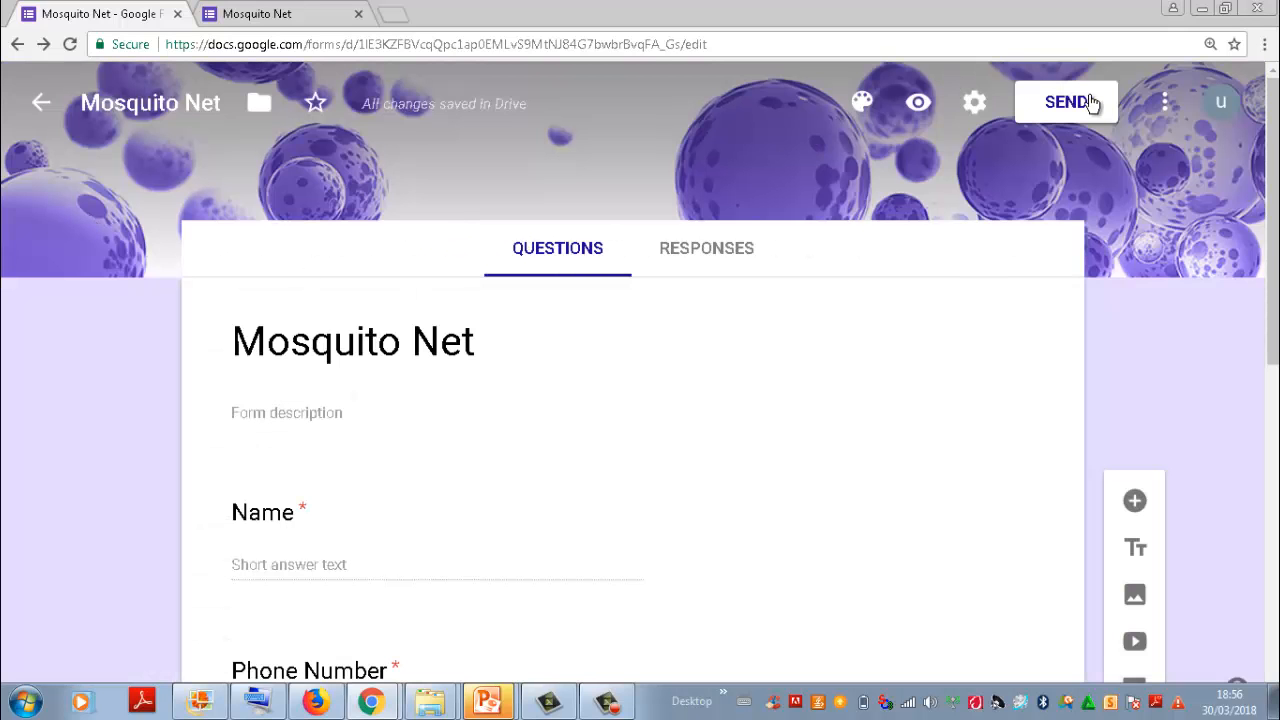
Step: Get the form's sharing link with the URL shortened and copy it
click(1095, 102)
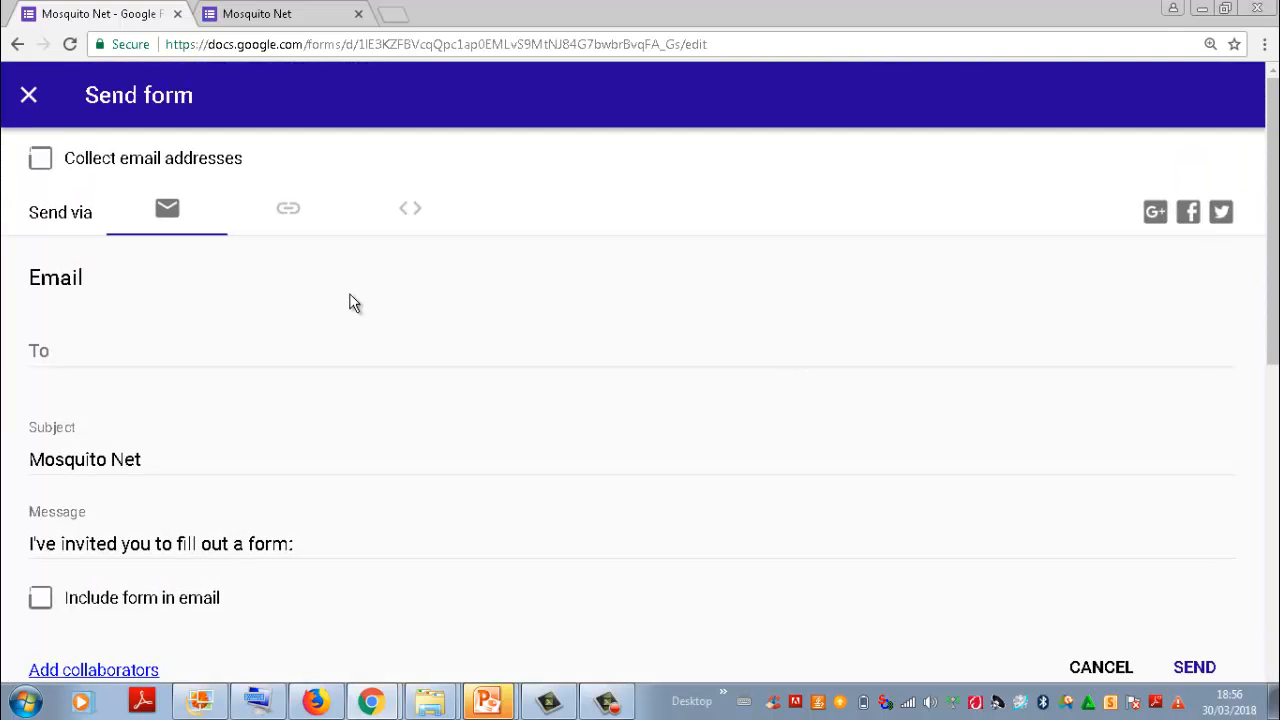
drag(1271, 156, 1270, 130)
click(288, 214)
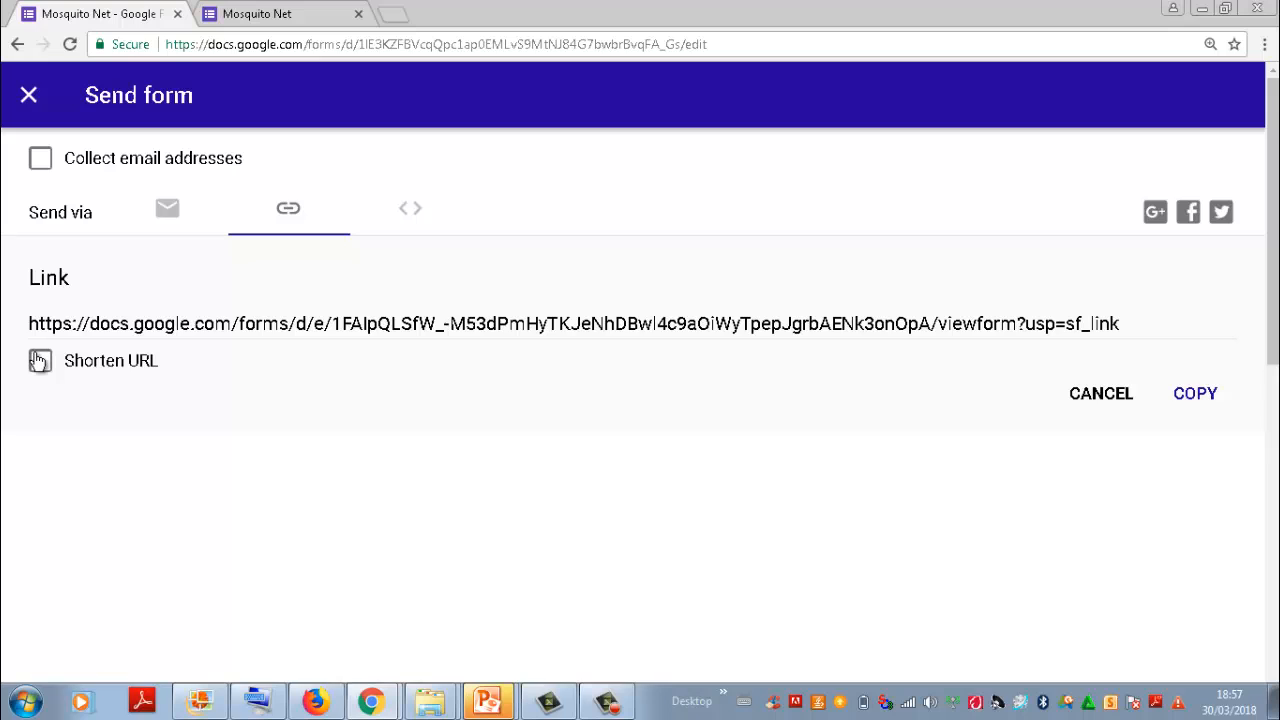
click(39, 360)
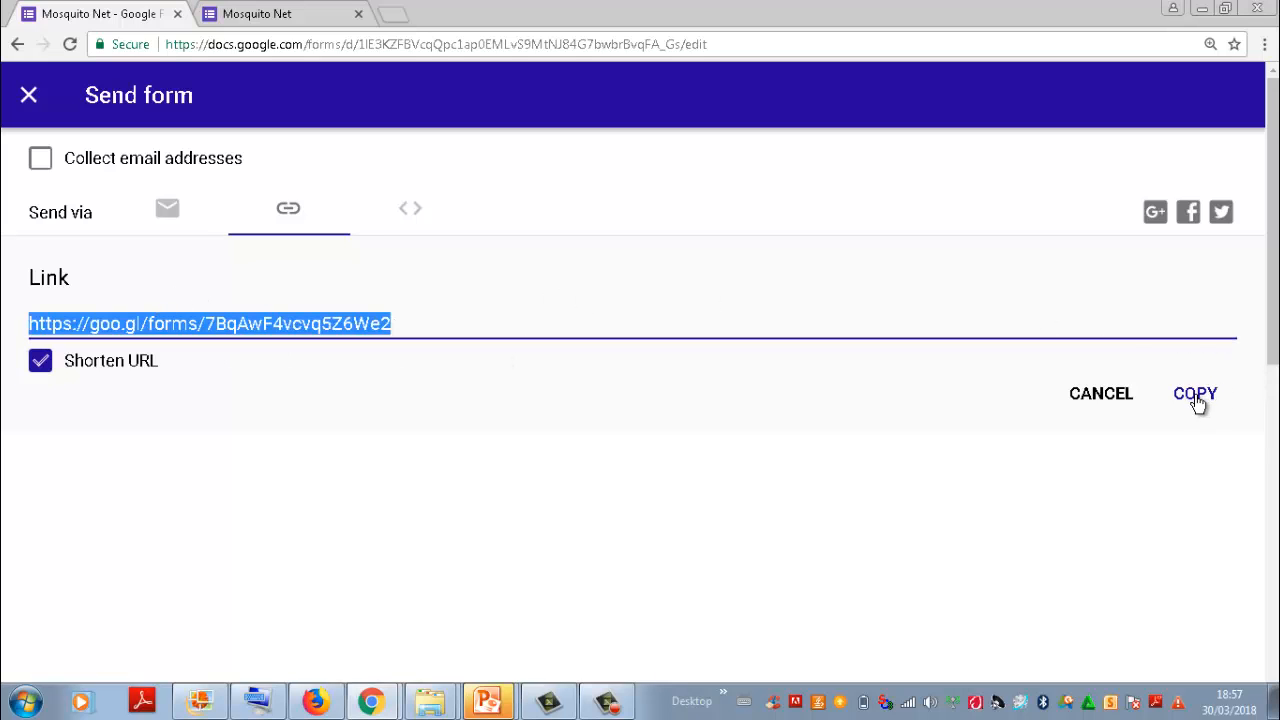
click(1196, 396)
click(33, 104)
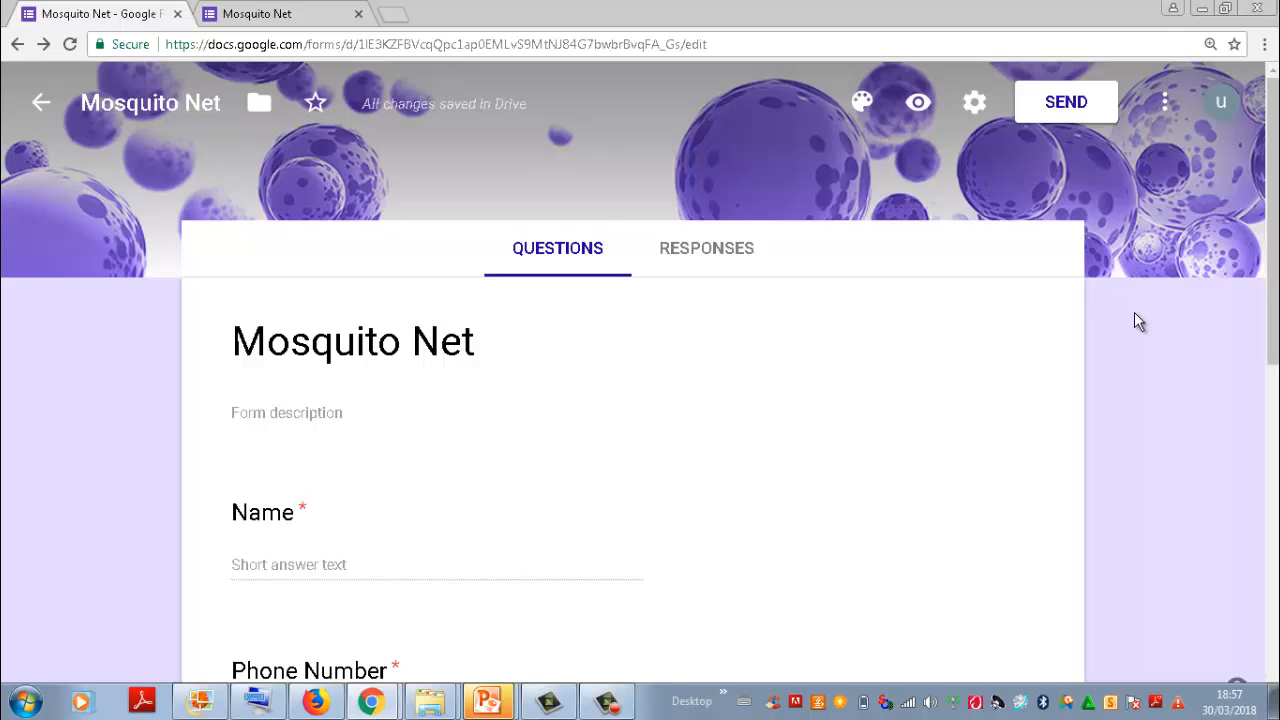
Step: Link the form's responses to a spreadsheet and view that sheet before returning to the form editor
click(705, 250)
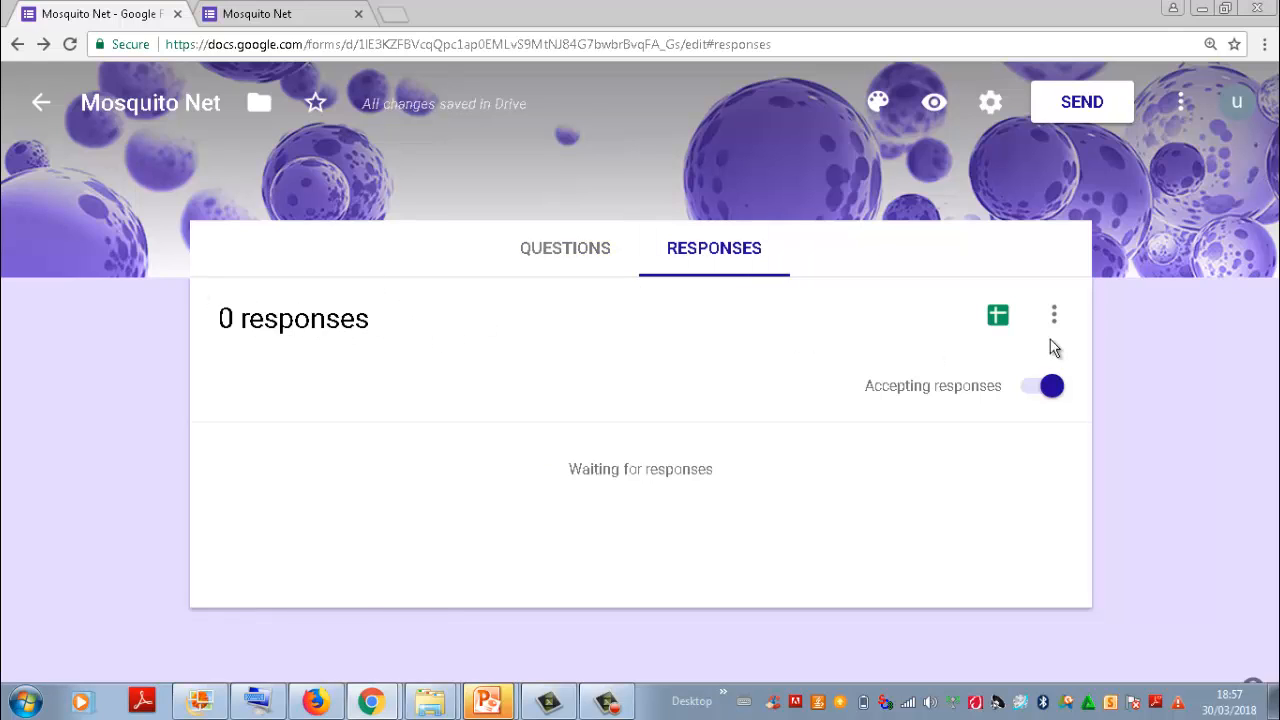
click(997, 316)
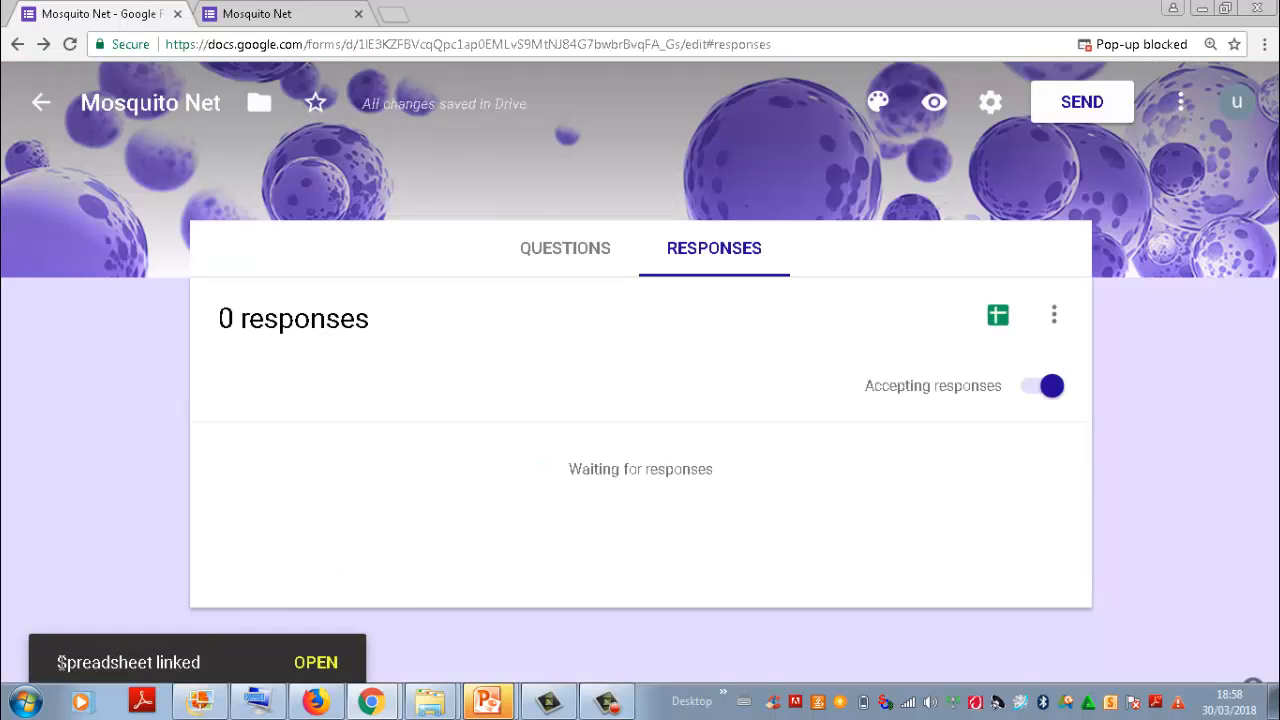
click(315, 664)
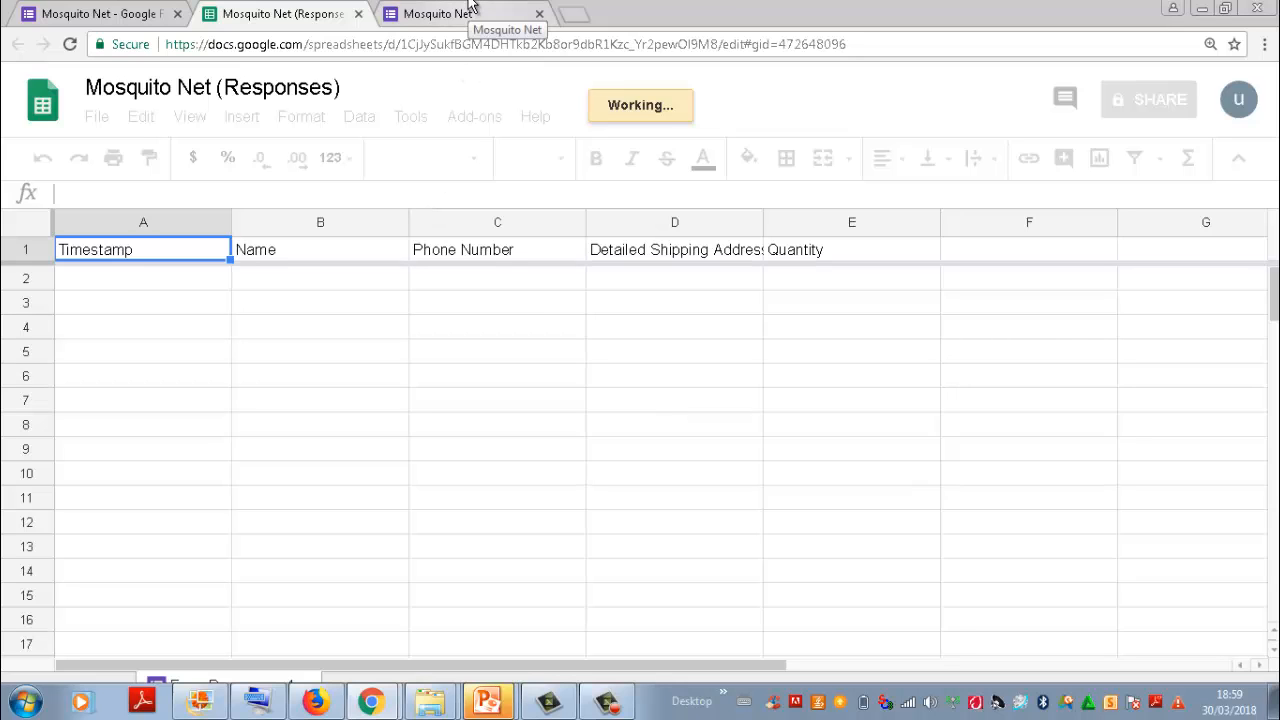
click(92, 10)
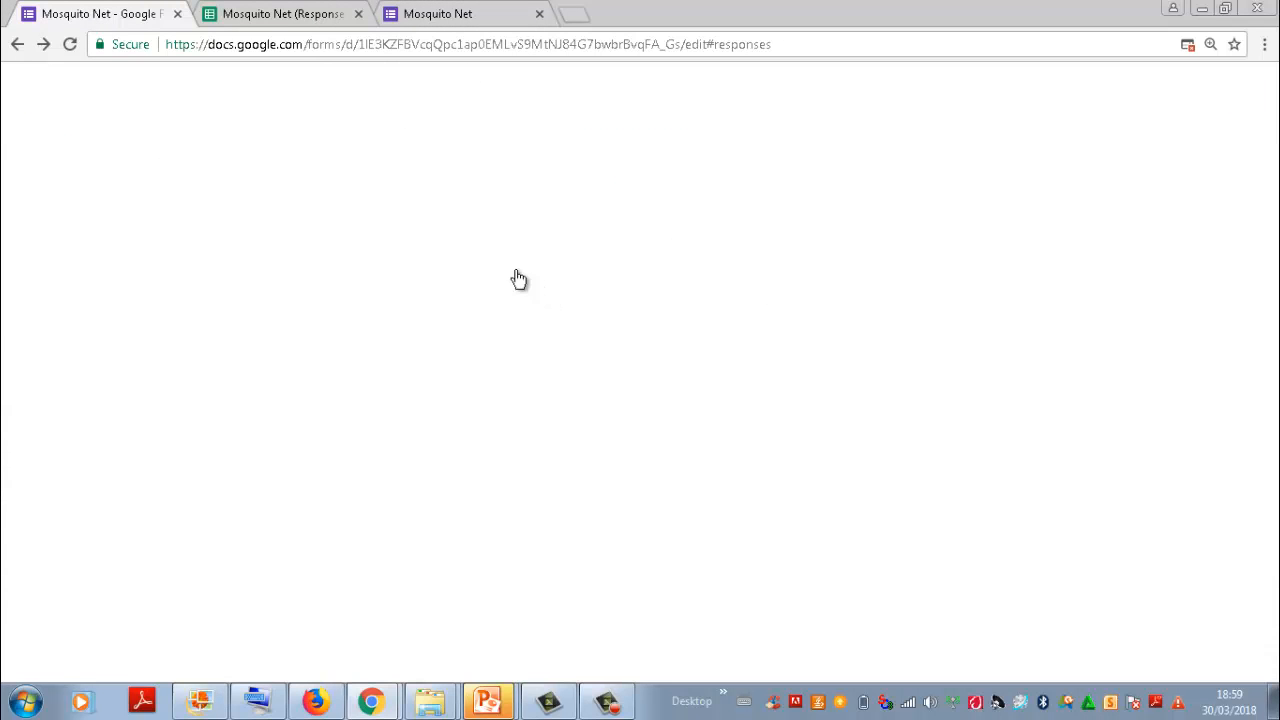